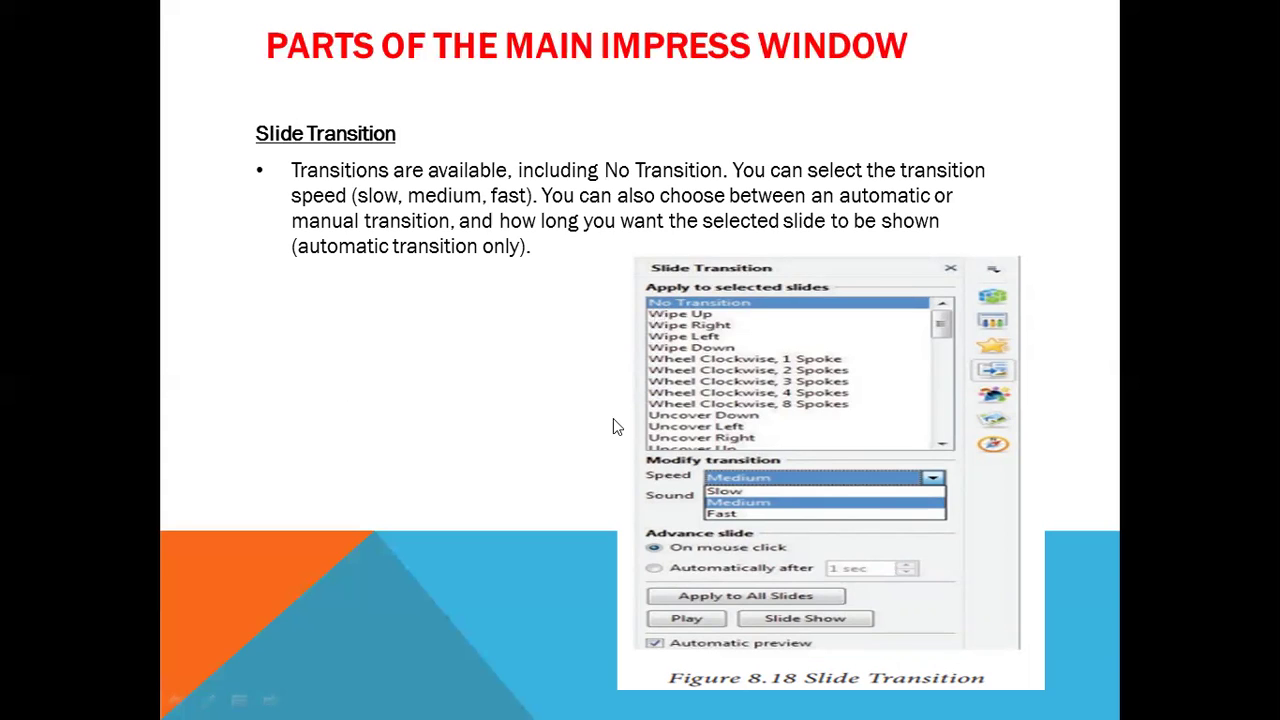
# Advance past the school title and Slide Transition slides, then exit the slide show at slide 20
pyautogui.click(446, 300)
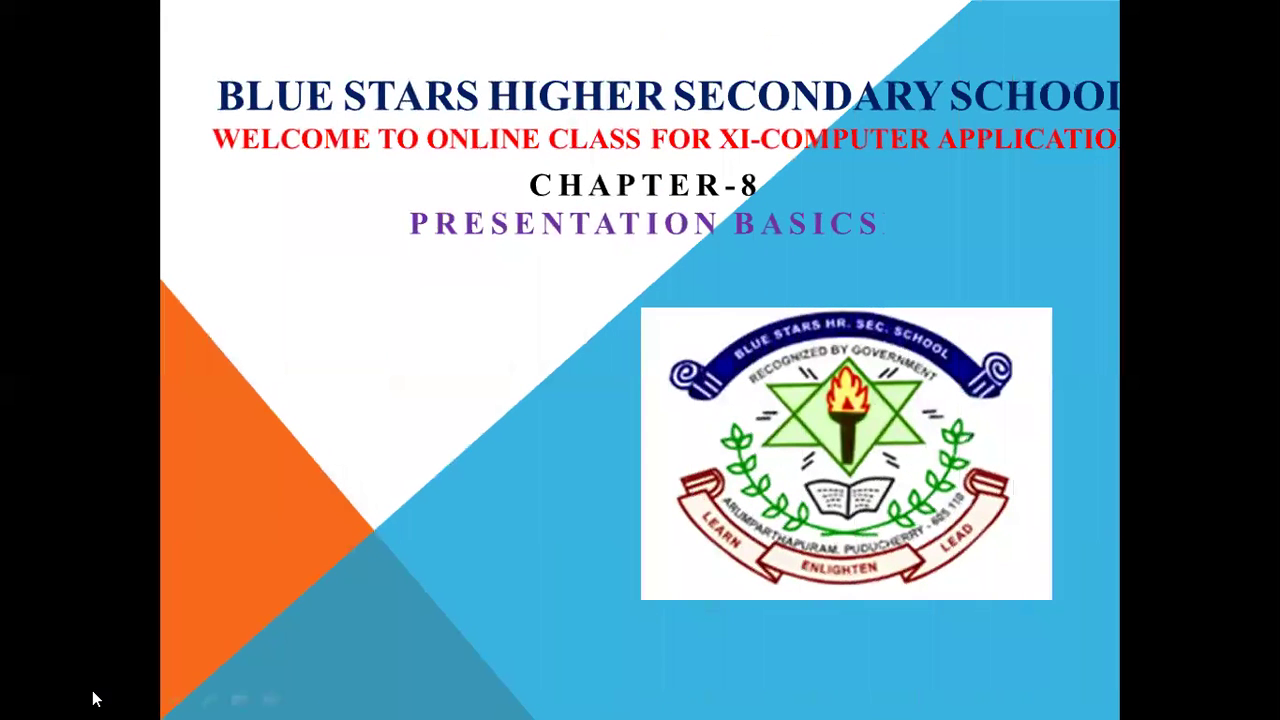
pyautogui.click(300, 543)
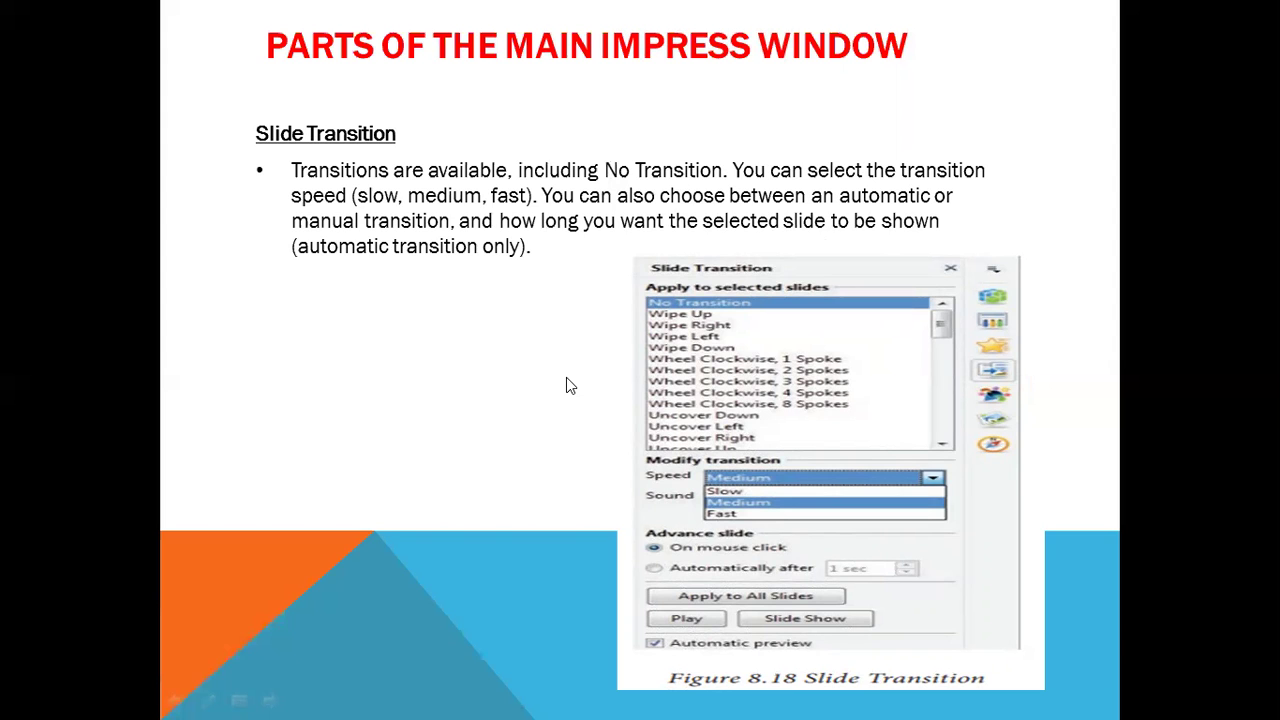
pyautogui.press('Escape')
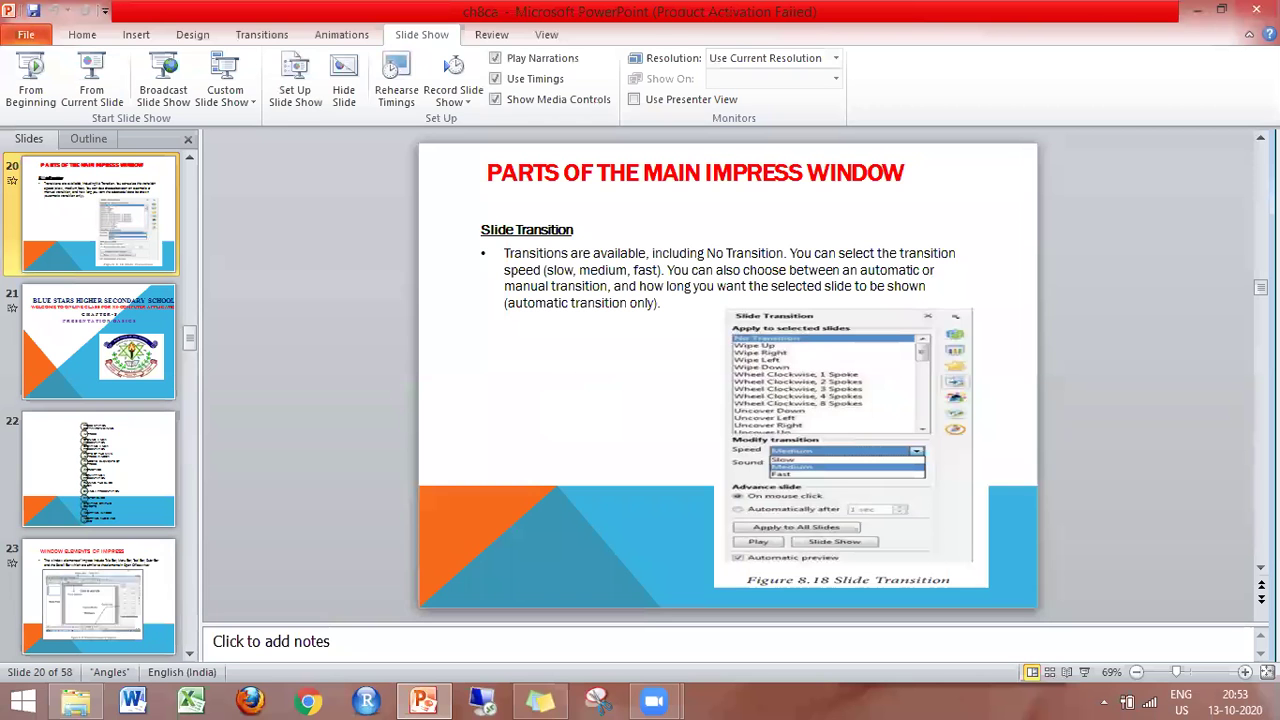
# Minimize PowerPoint, launch OpenOffice 4.1.7 and create an Empty presentation in Impress
pyautogui.click(1190, 9)
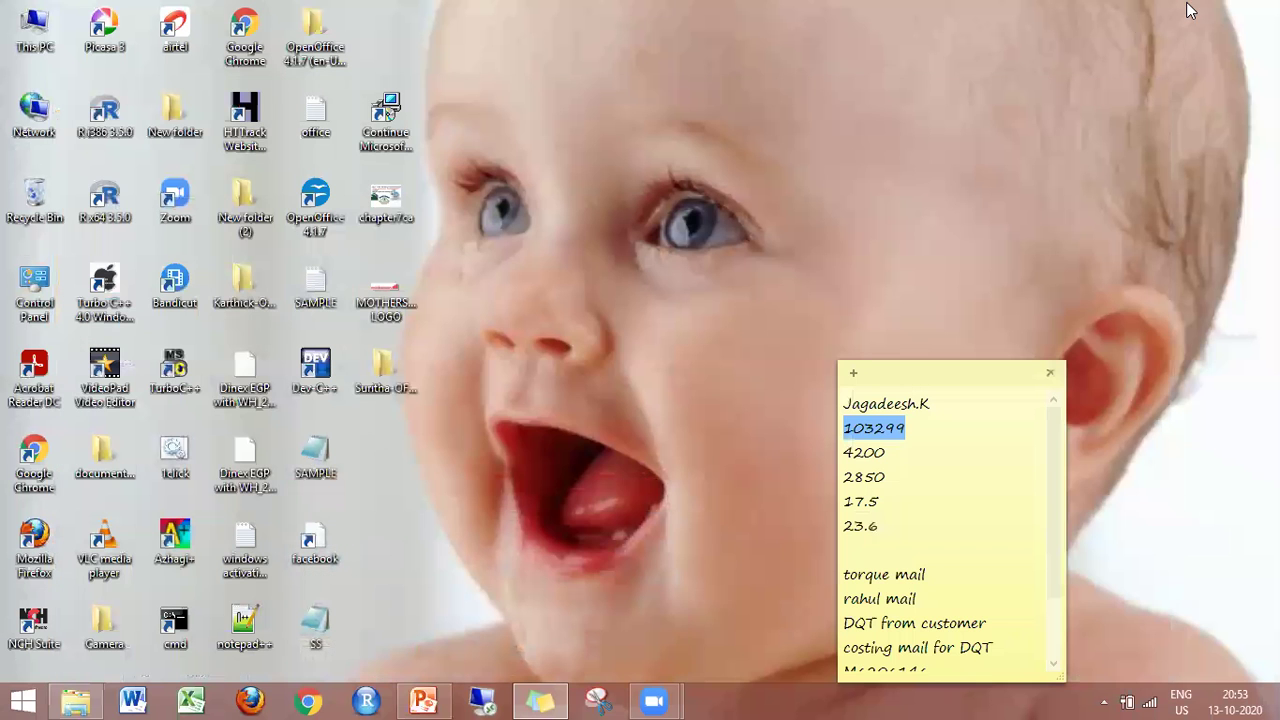
pyautogui.click(314, 200)
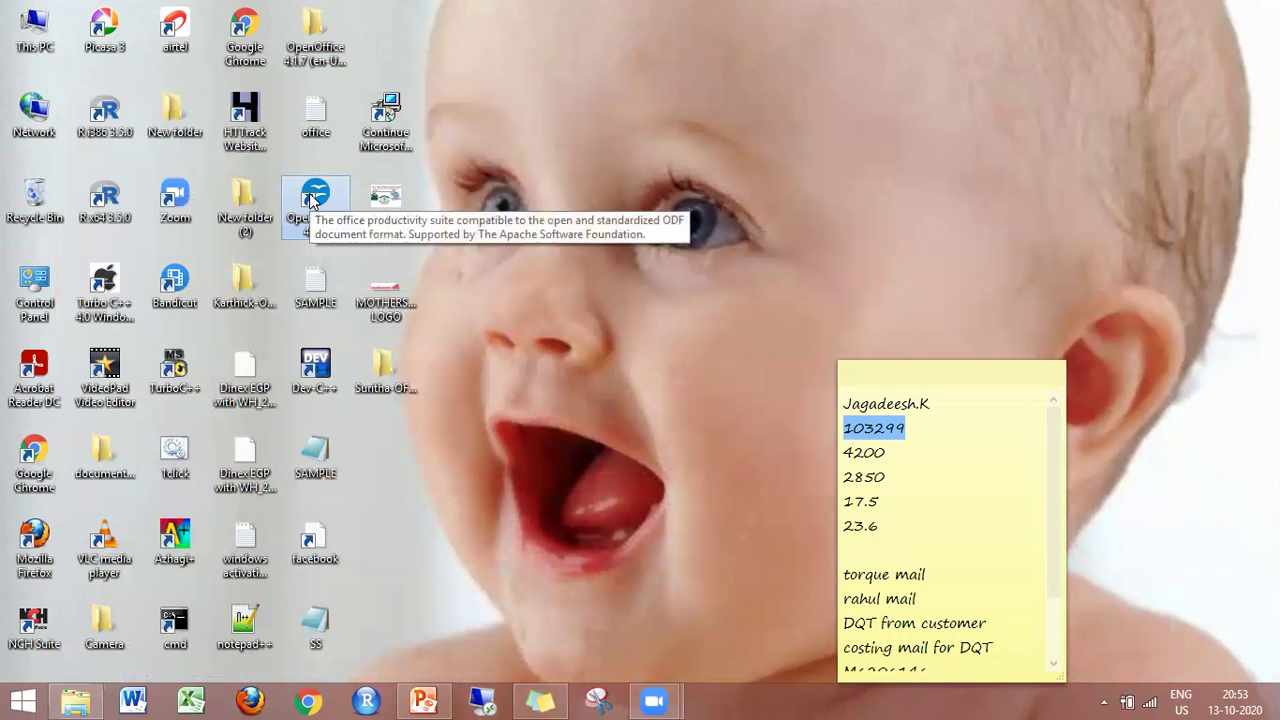
pyautogui.doubleClick(312, 200)
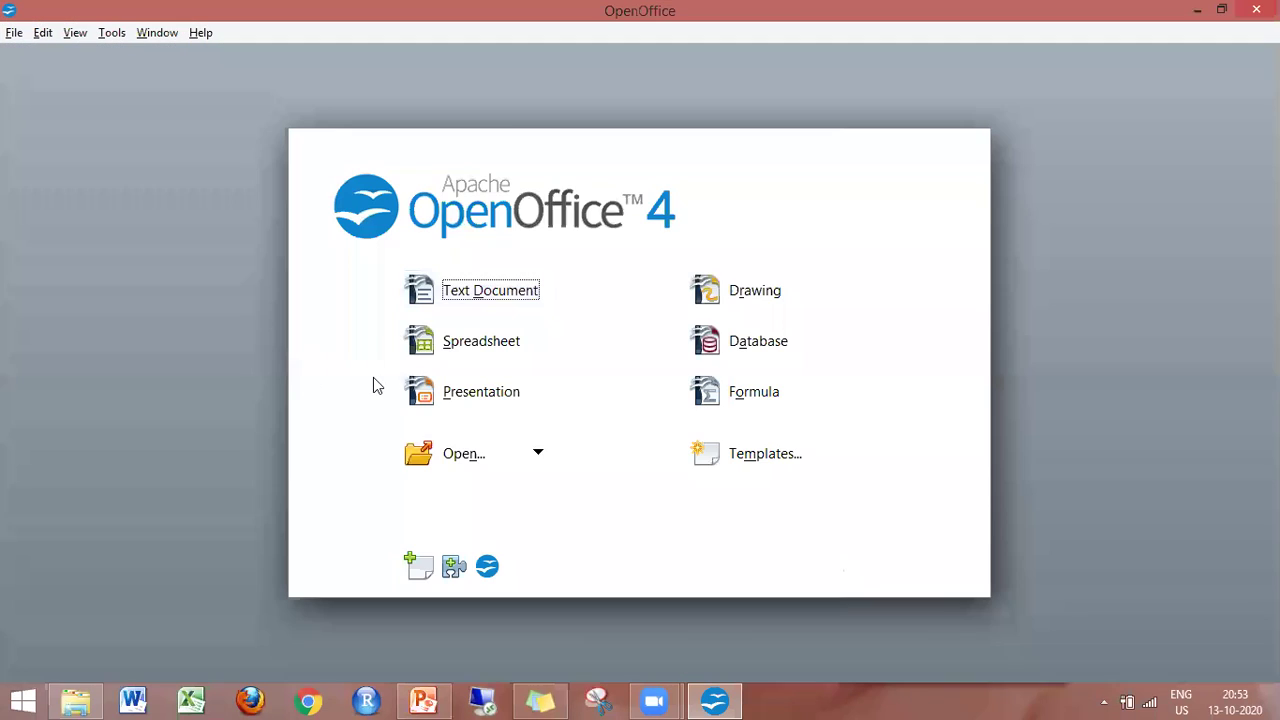
pyautogui.click(425, 412)
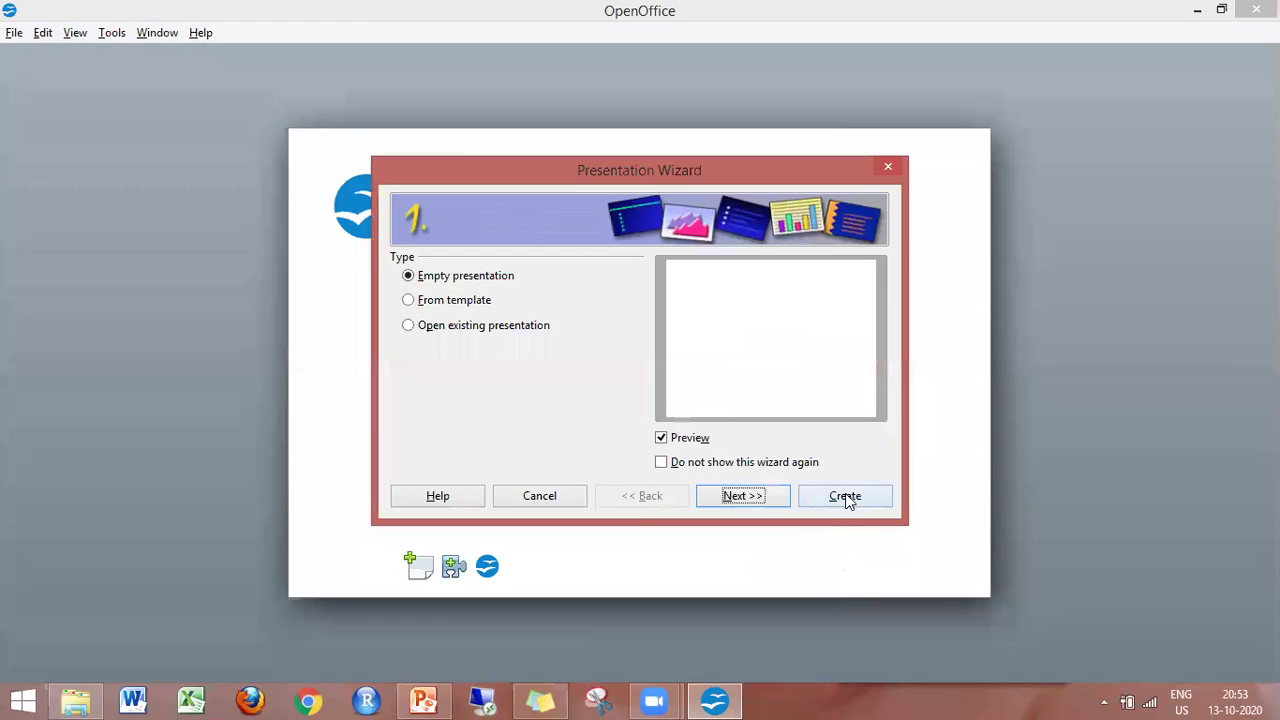
pyautogui.click(845, 496)
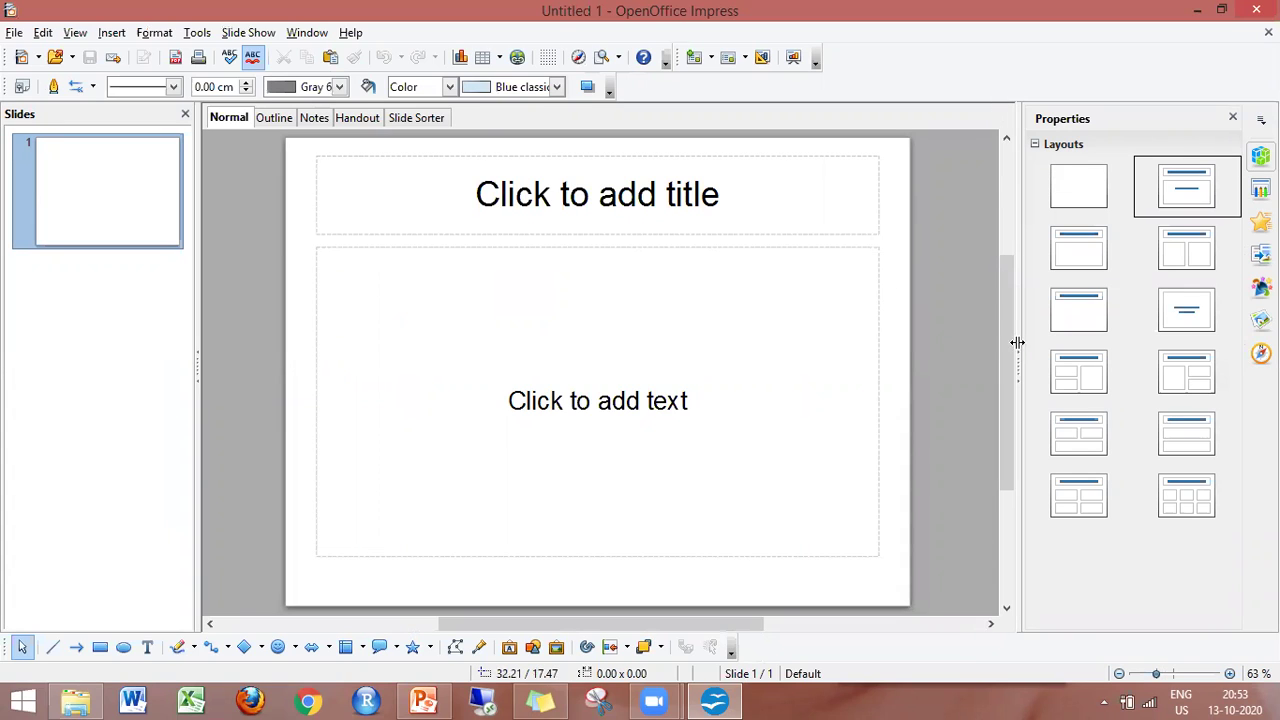
# Drag the sidebar splitter left so the Layouts panel shows four columns
pyautogui.moveTo(1023, 348); pyautogui.dragTo(846, 351)
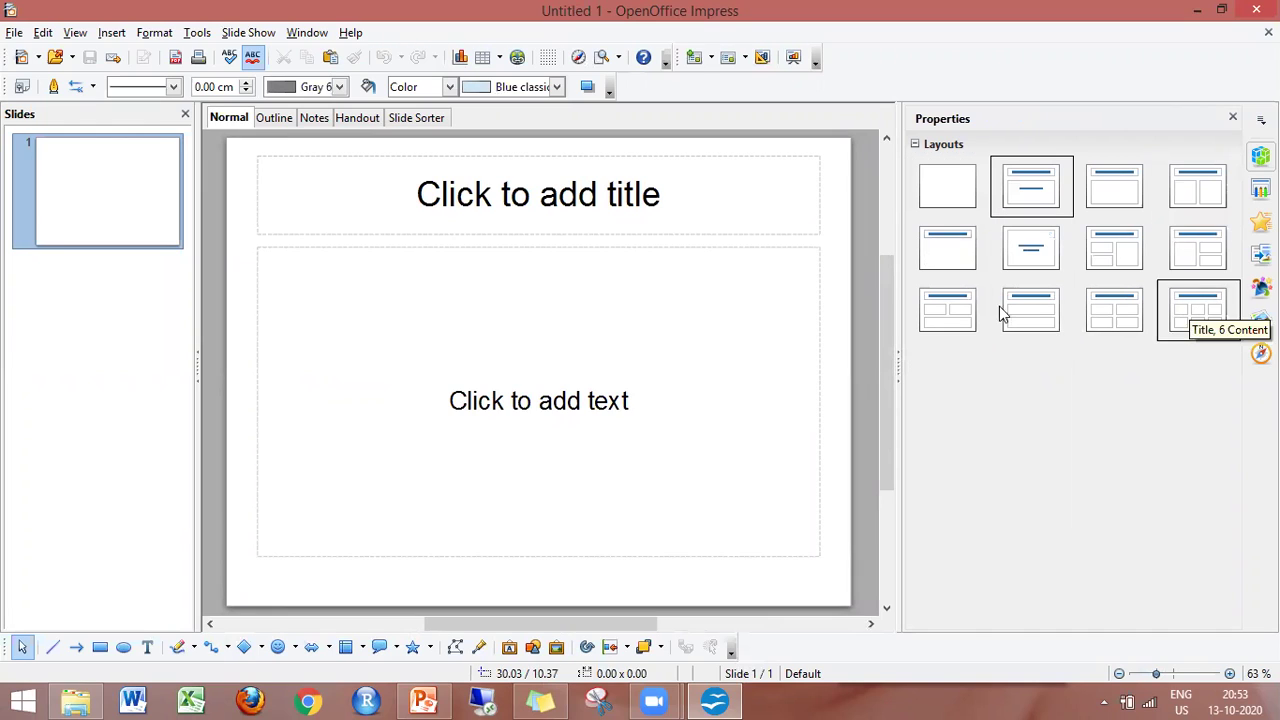
# Try the Blank, Title Slide, Title Content, Two Content, Title Only and Centered Text layouts
pyautogui.click(952, 193)
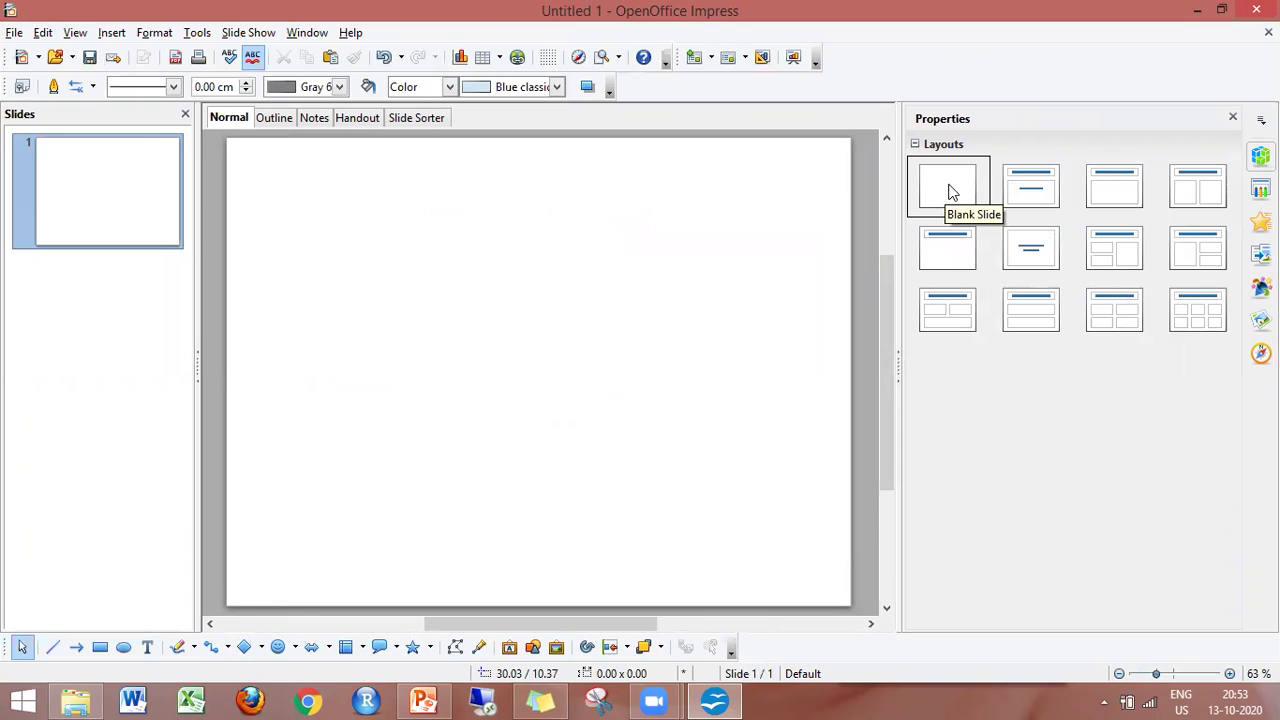
pyautogui.click(1019, 185)
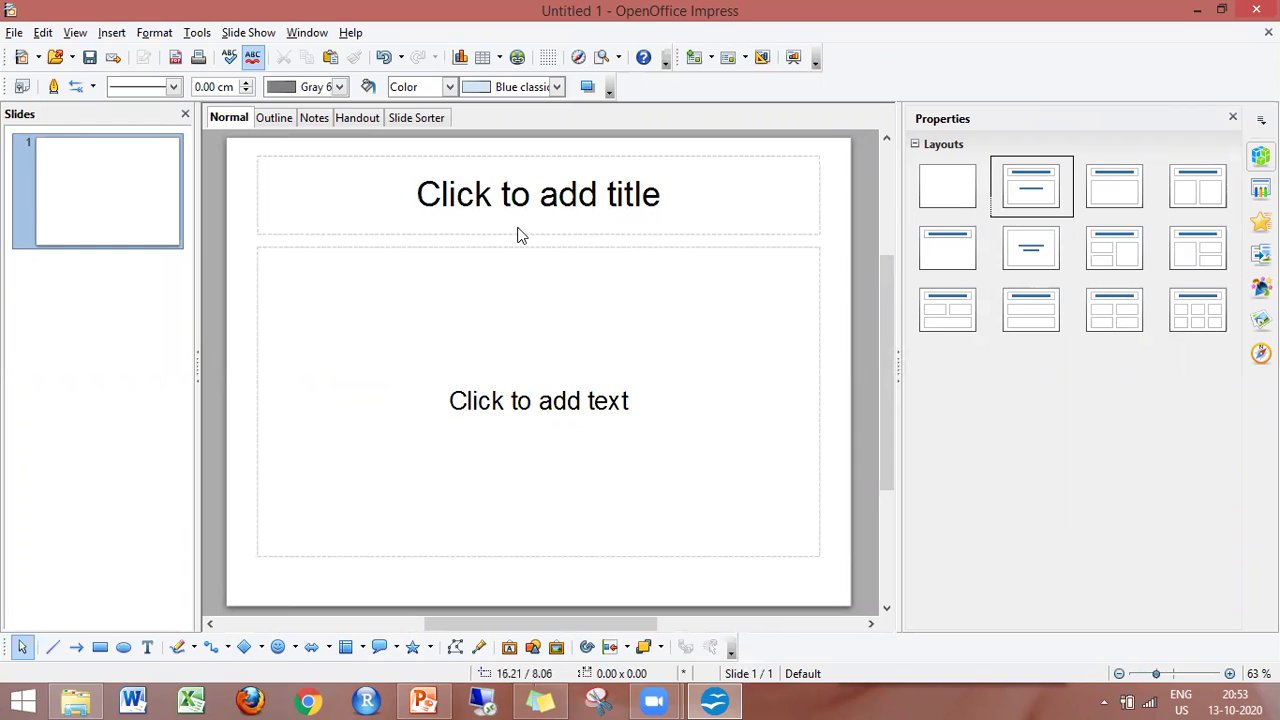
pyautogui.click(1096, 190)
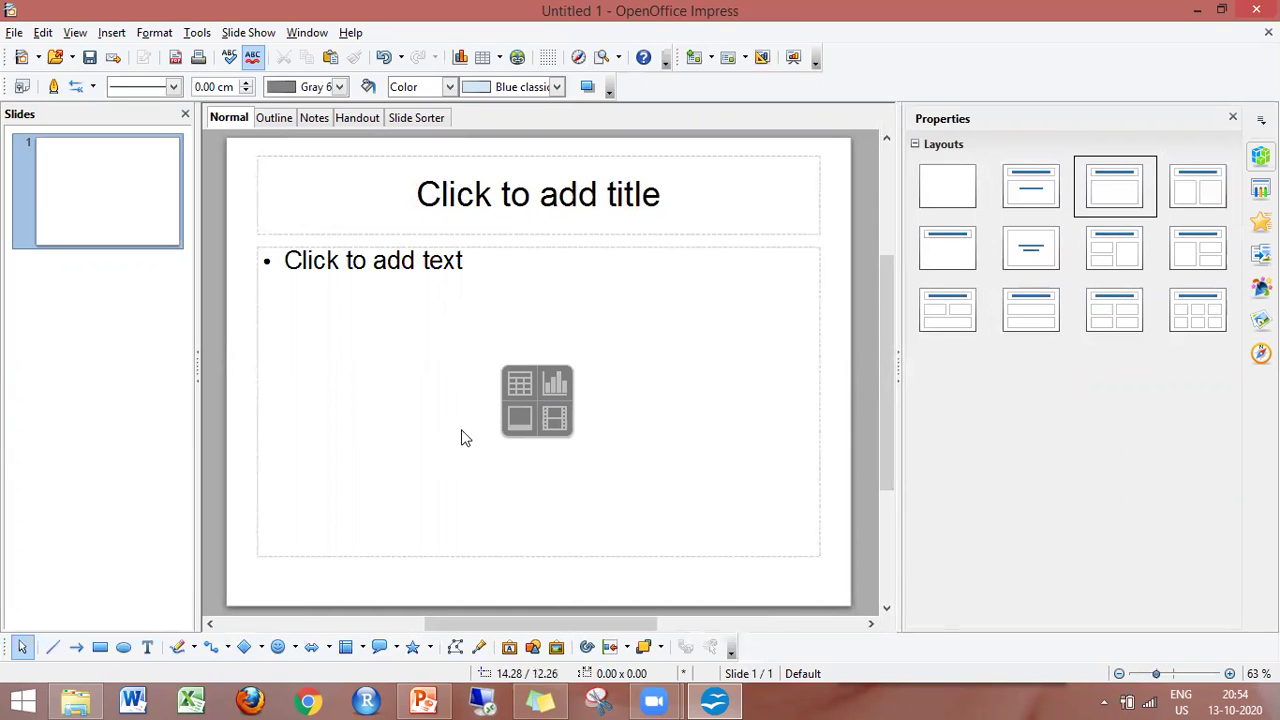
pyautogui.click(1182, 184)
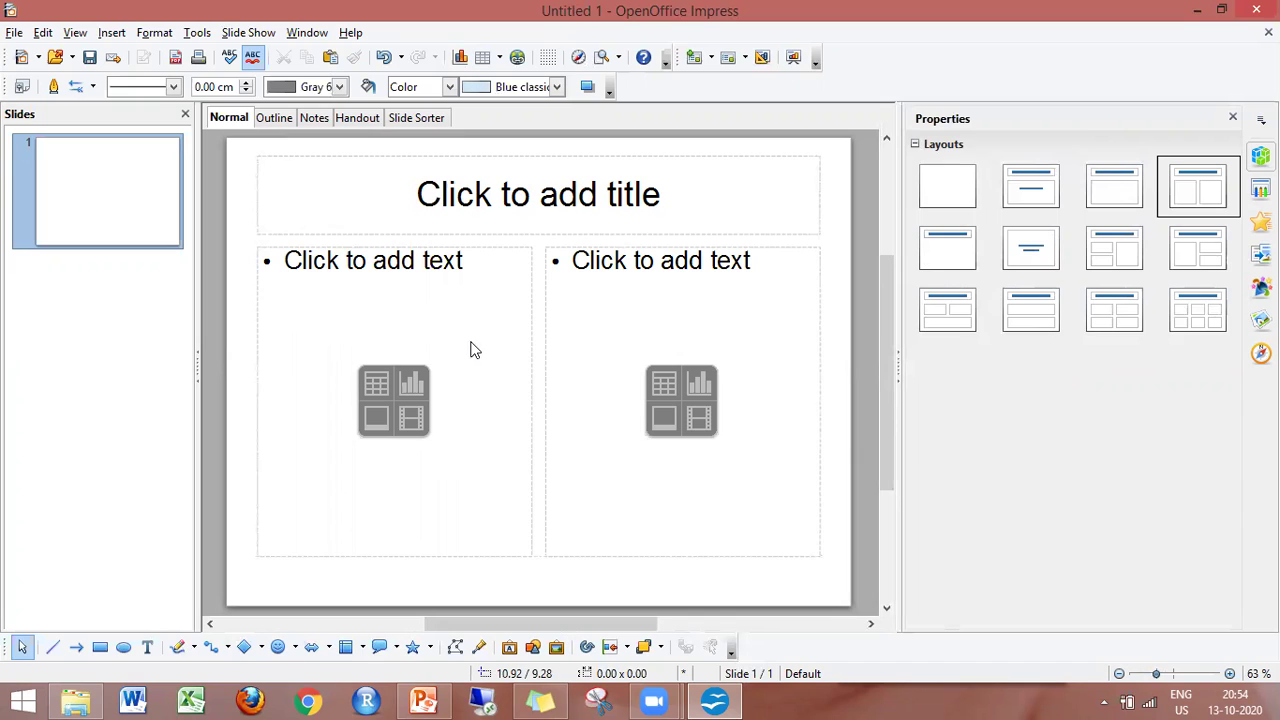
pyautogui.click(949, 259)
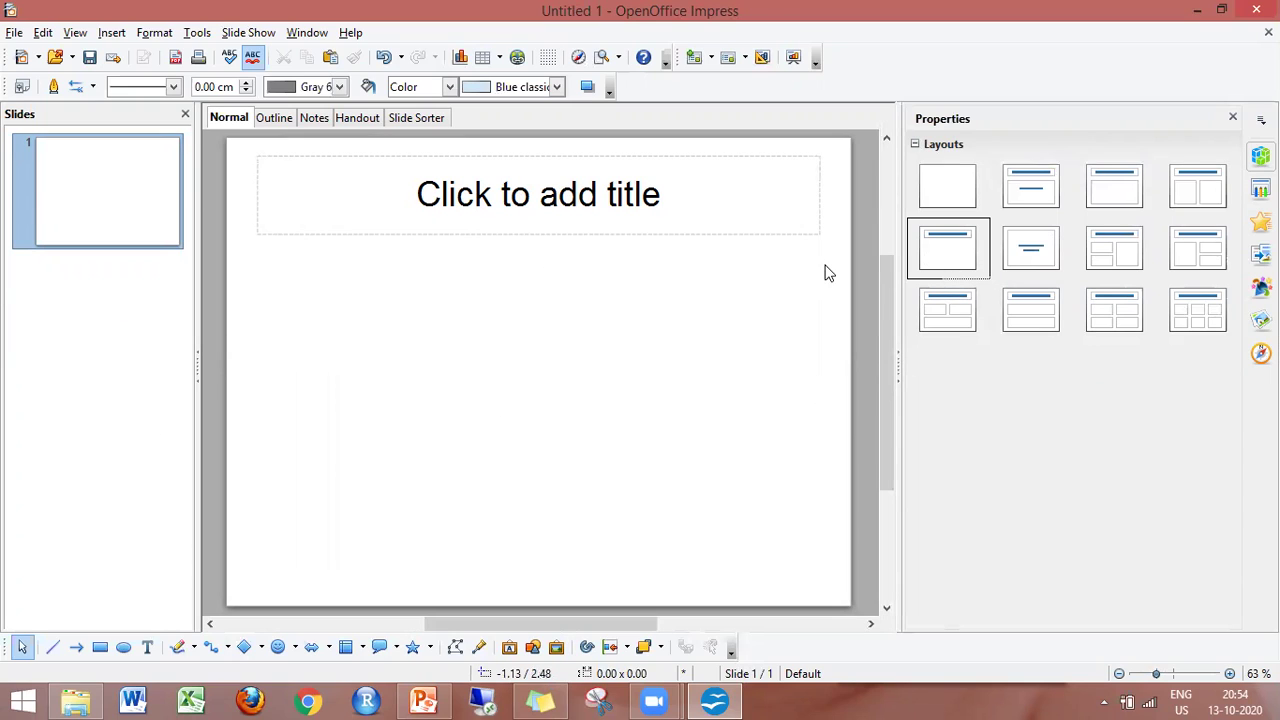
pyautogui.click(1029, 266)
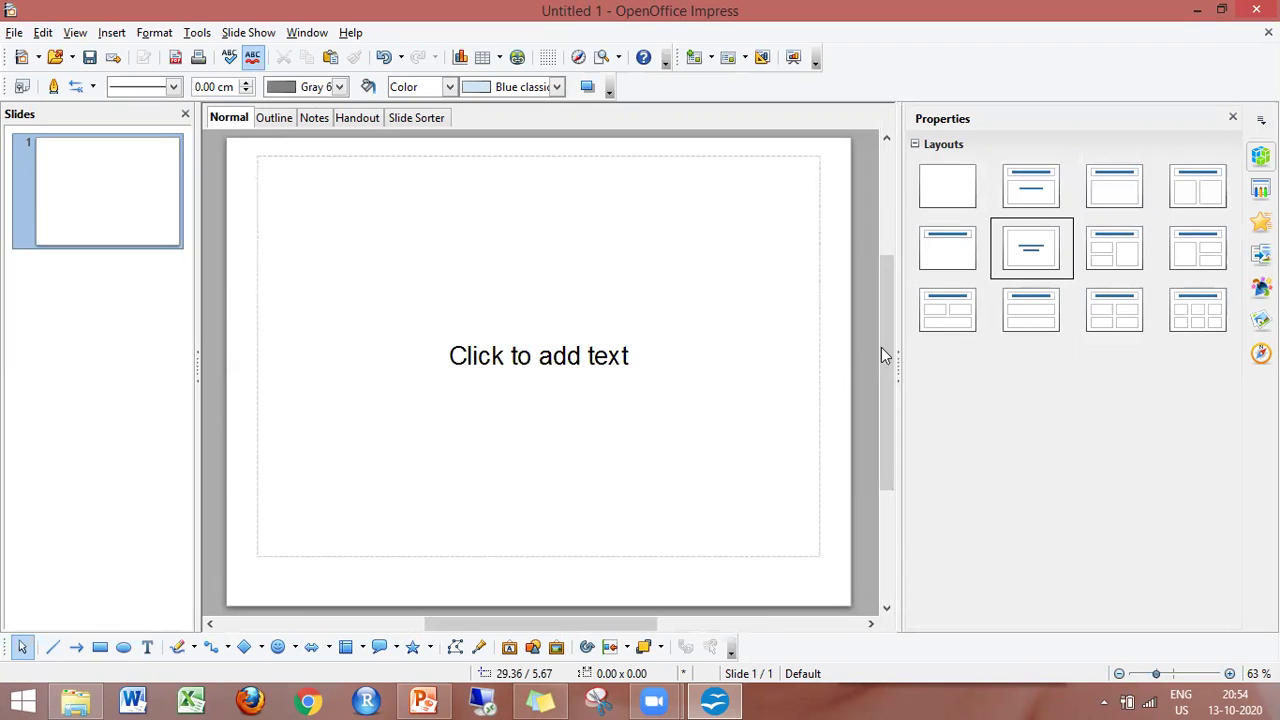
# Try the multi-box layouts up to six content boxes, then return the slide to Blank
pyautogui.click(1101, 256)
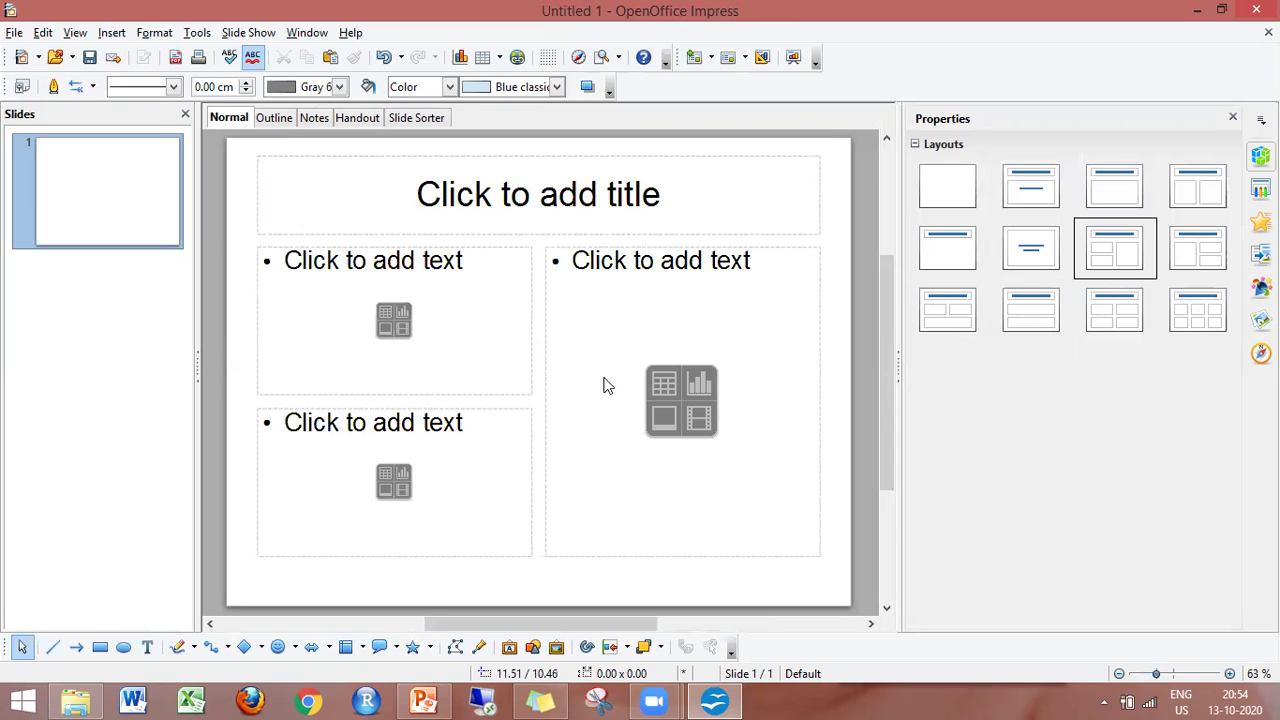
pyautogui.click(1192, 268)
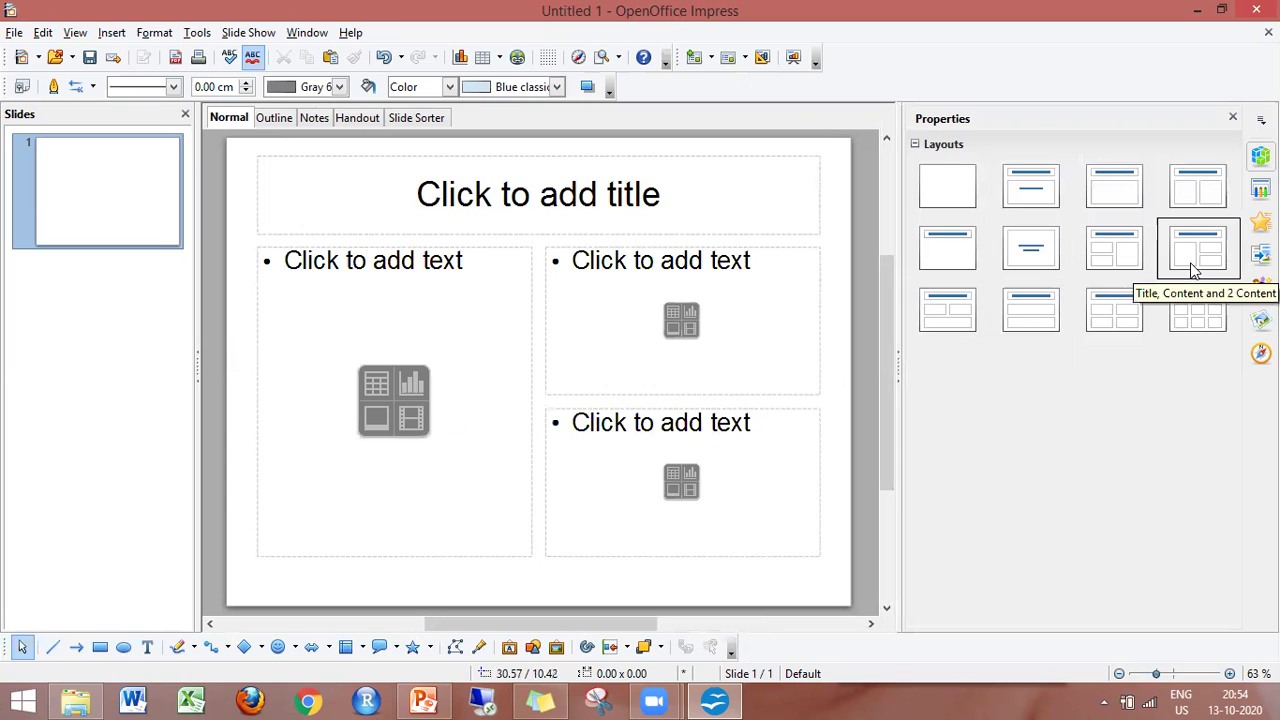
pyautogui.click(944, 320)
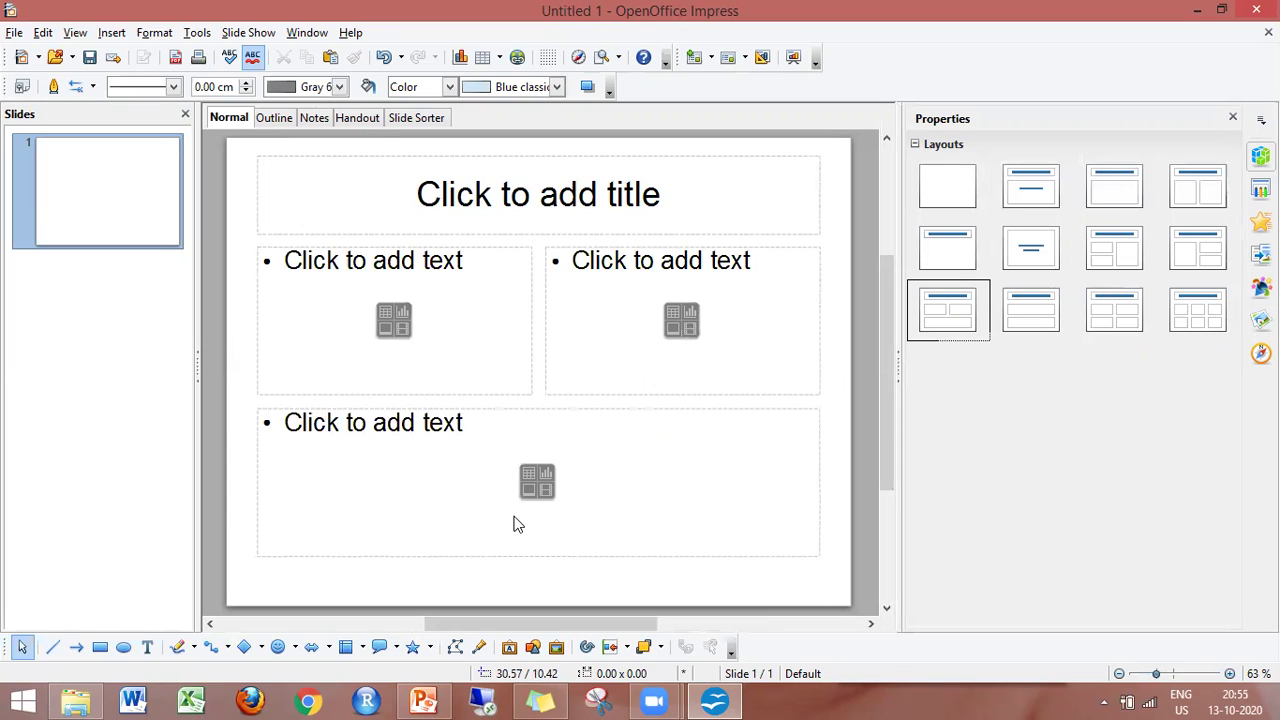
pyautogui.click(1060, 330)
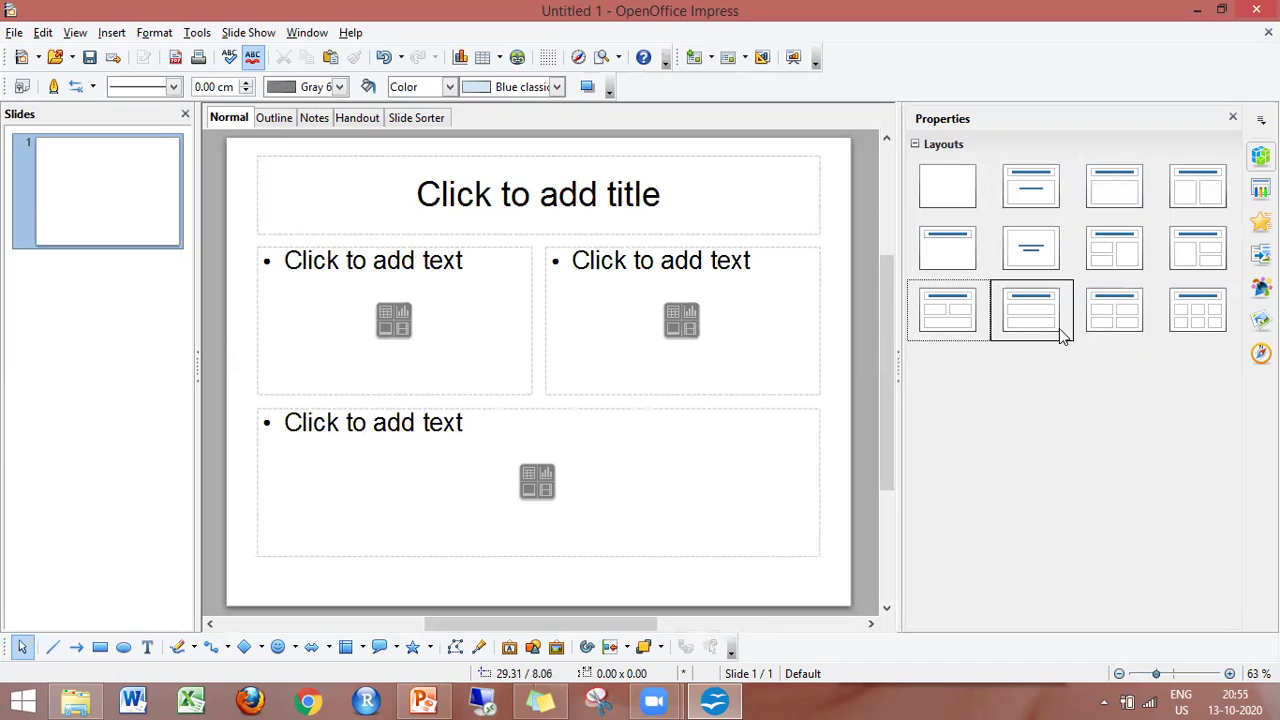
pyautogui.click(1133, 317)
pyautogui.click(1219, 317)
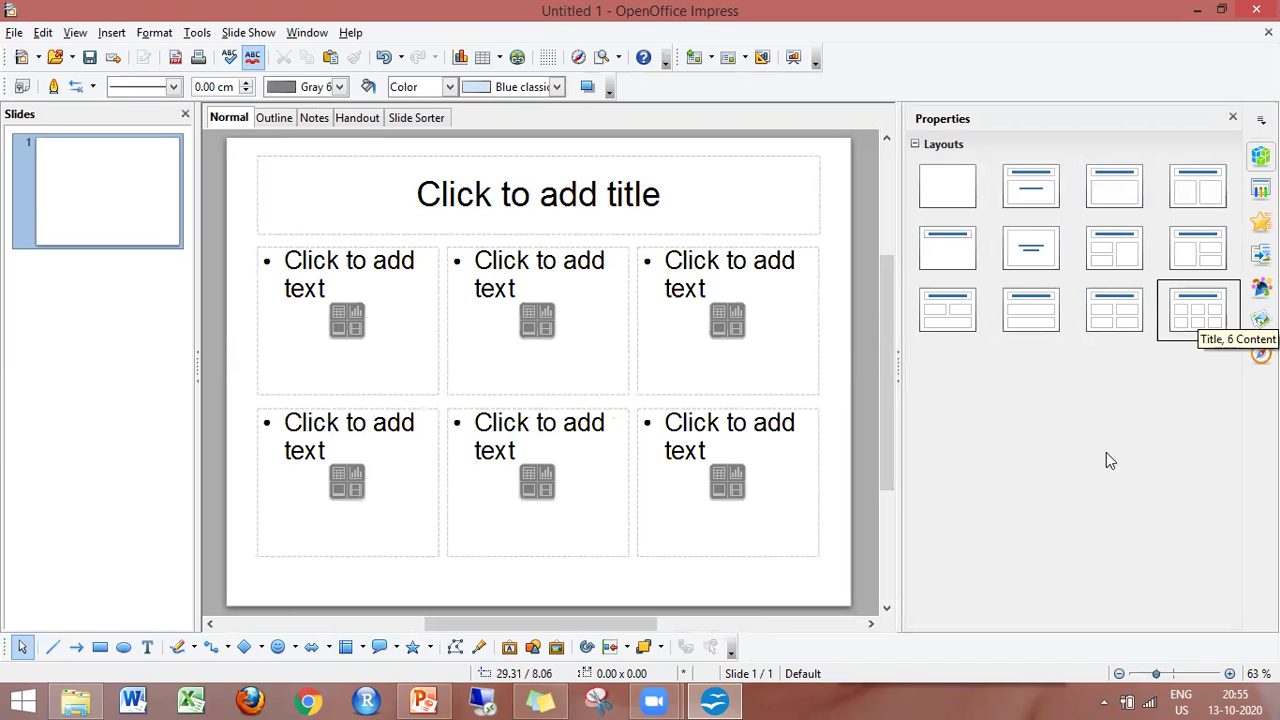
pyautogui.click(947, 212)
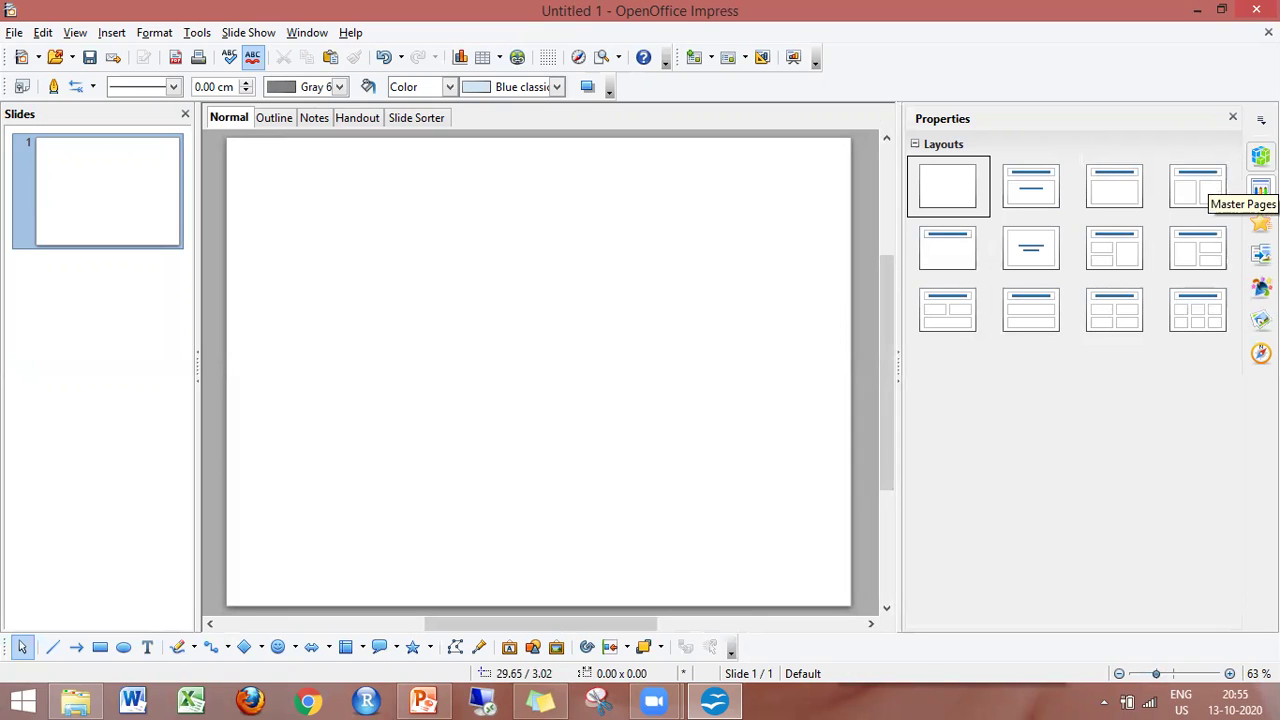
# Try the keyboard, dark numbers and dark blue maze master page designs on the slide
pyautogui.click(1260, 189)
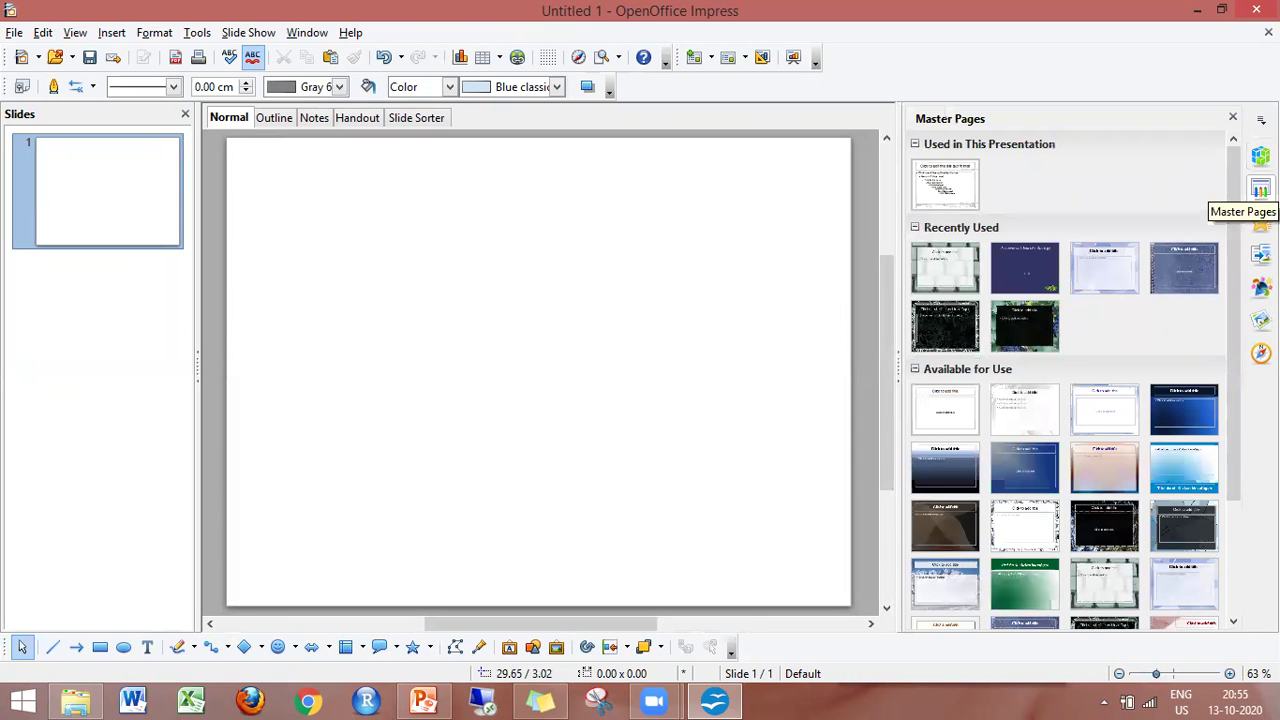
pyautogui.click(956, 268)
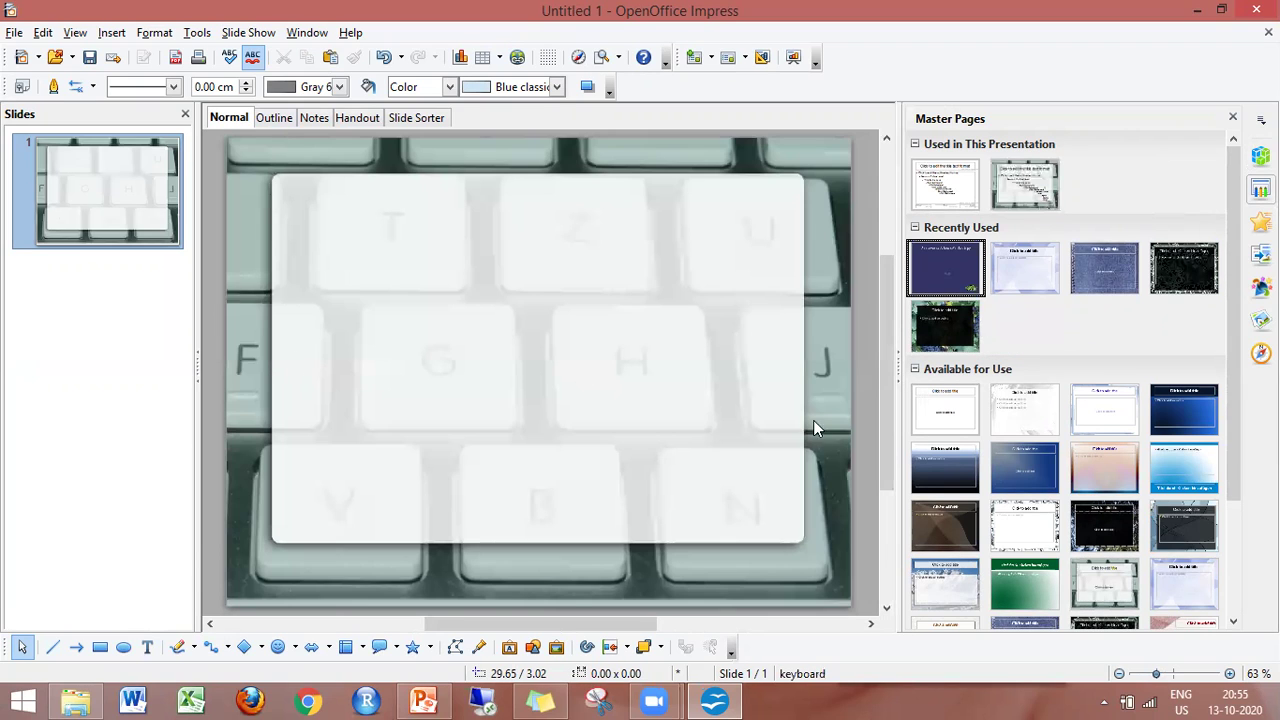
pyautogui.click(956, 518)
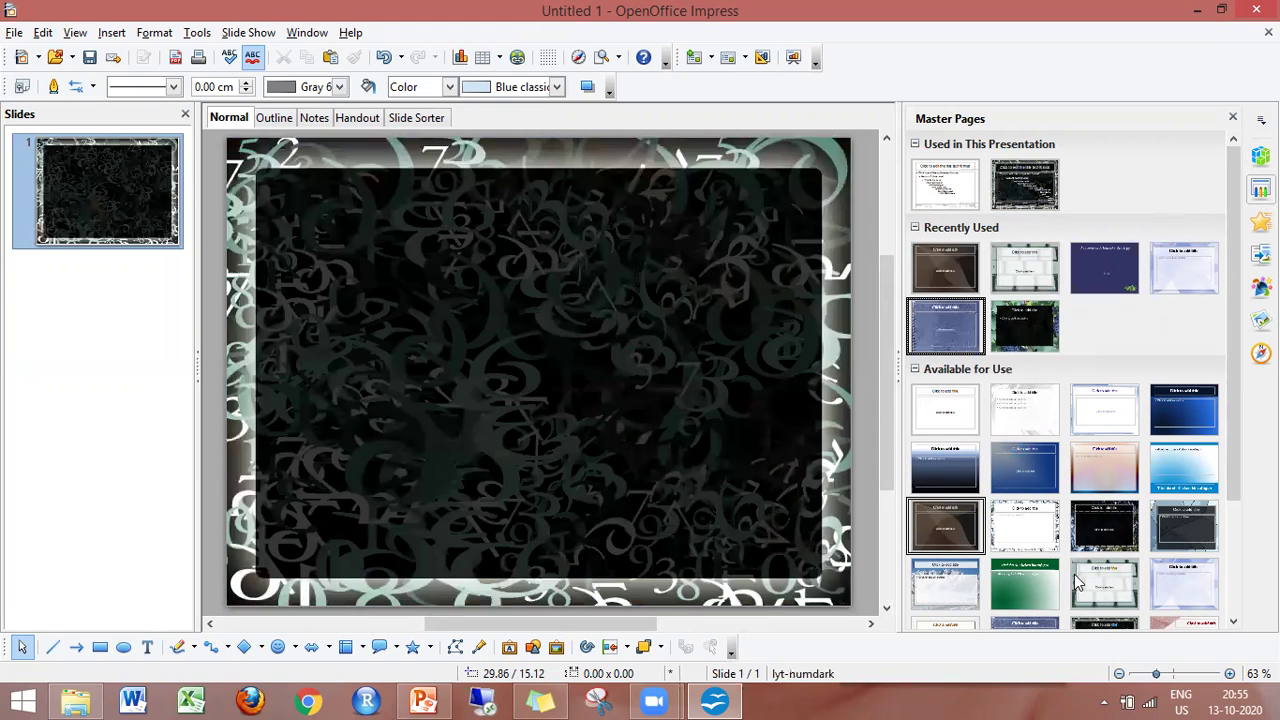
pyautogui.moveTo(1236, 442); pyautogui.dragTo(1220, 602)
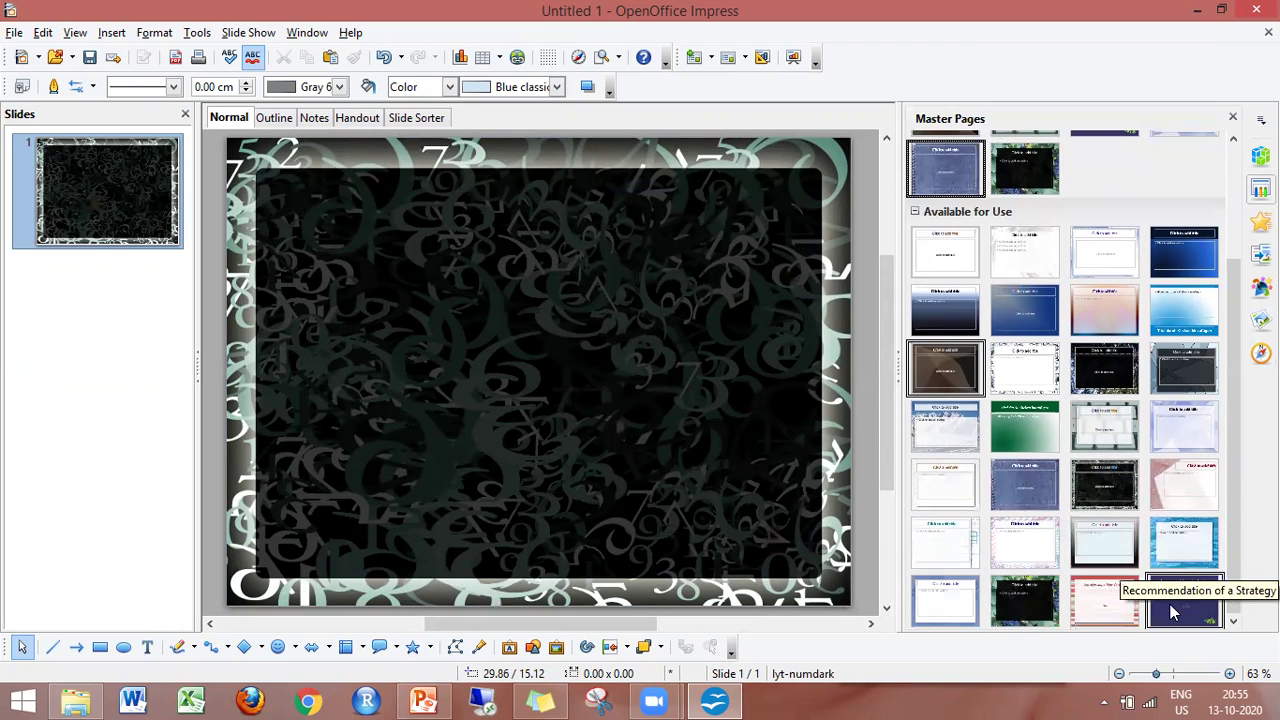
pyautogui.click(1170, 604)
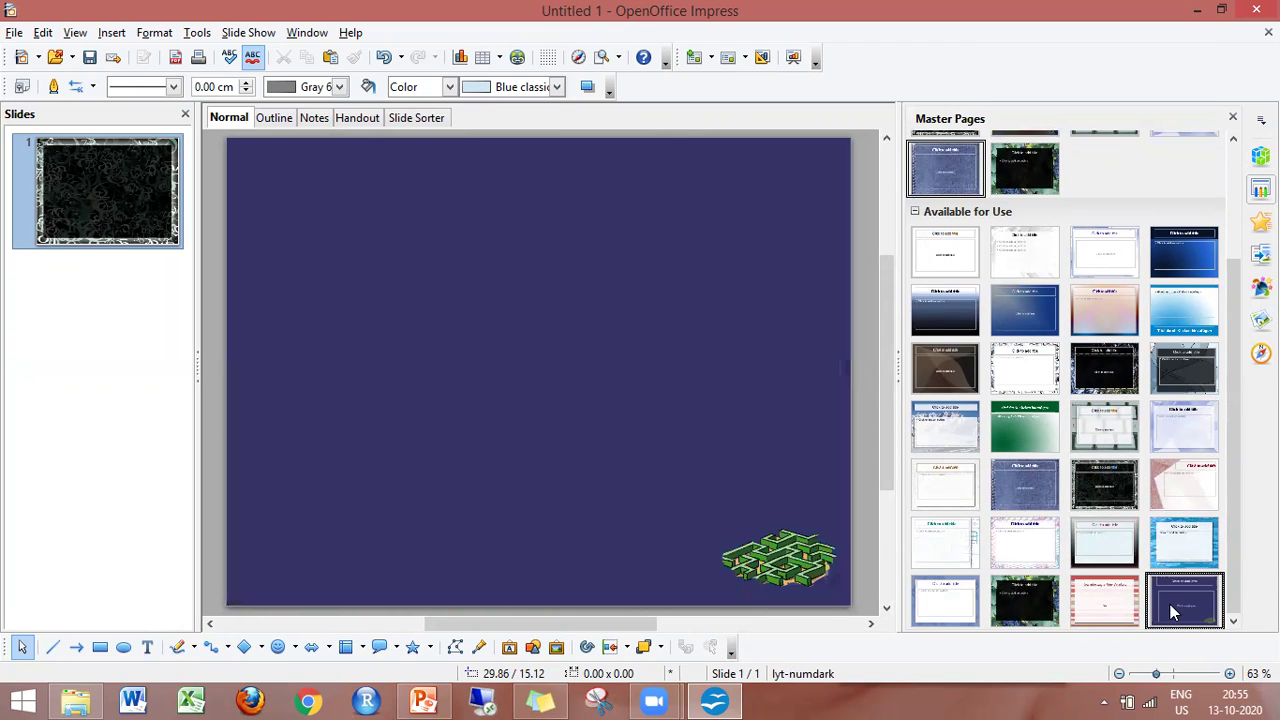
# Try the pink striped and blue spiral-notebook designs, then reapply the plain Default master
pyautogui.click(1085, 600)
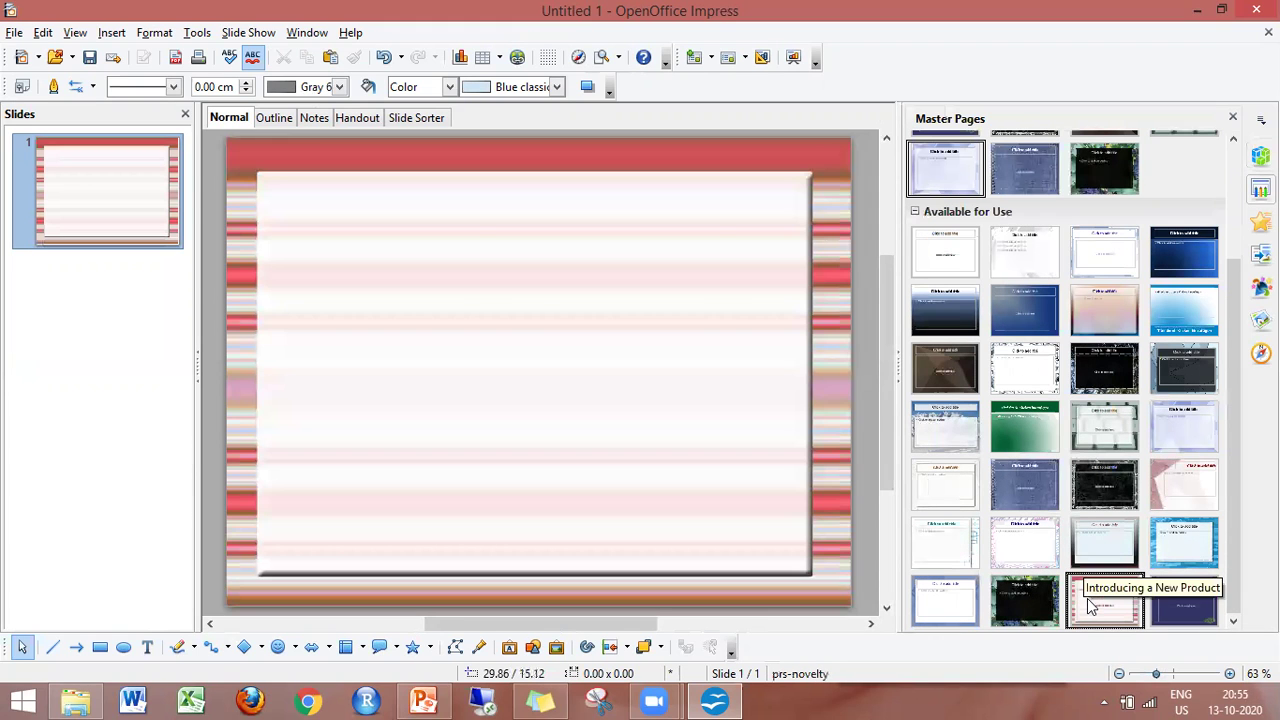
pyautogui.click(1095, 500)
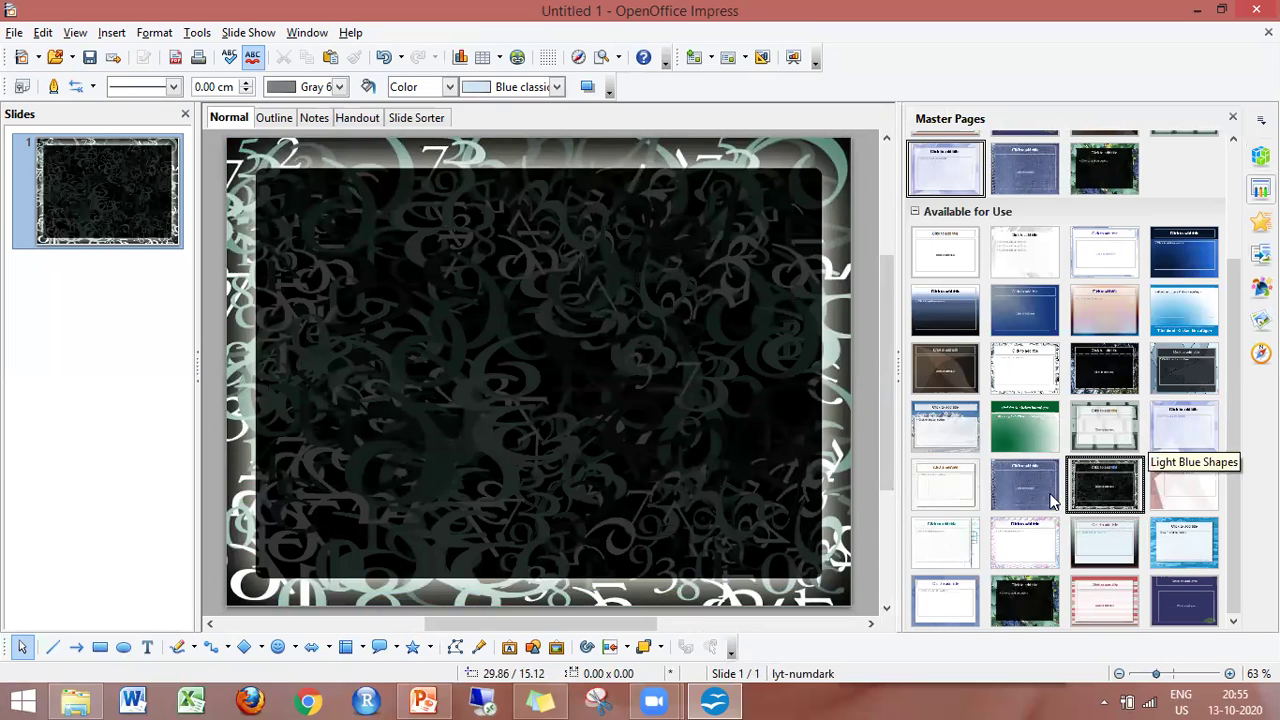
pyautogui.click(1022, 480)
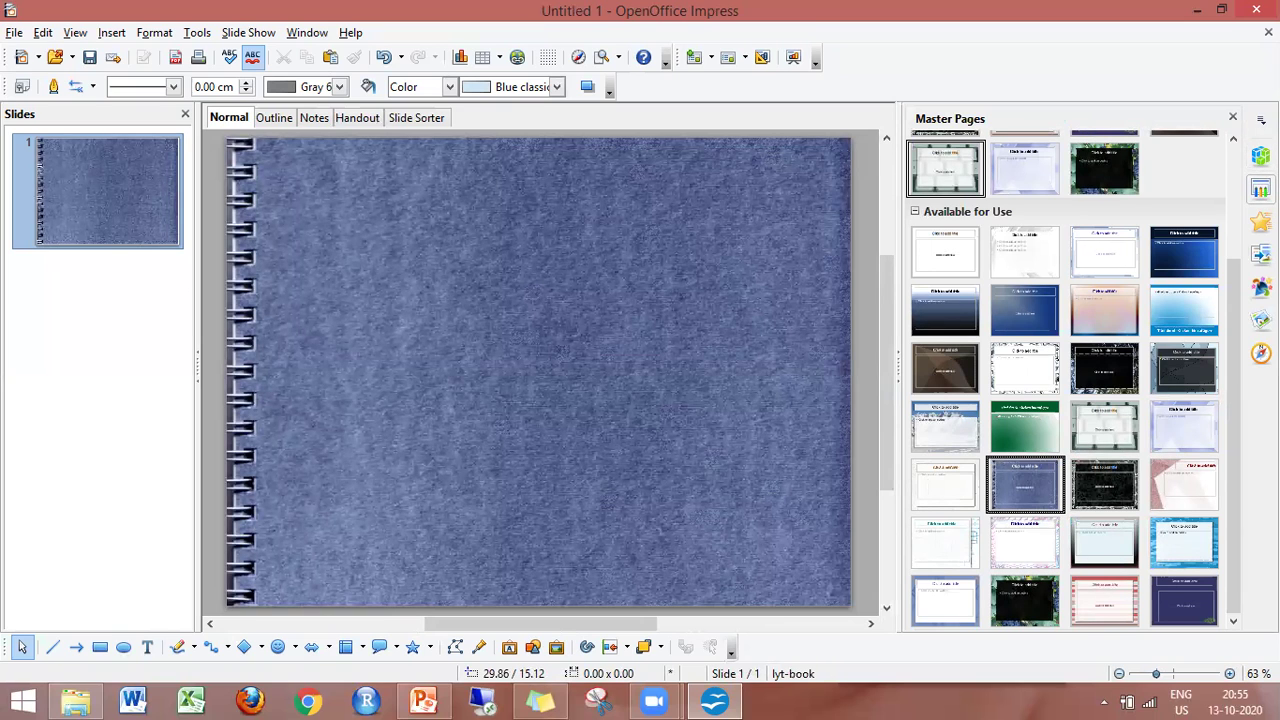
pyautogui.click(1261, 224)
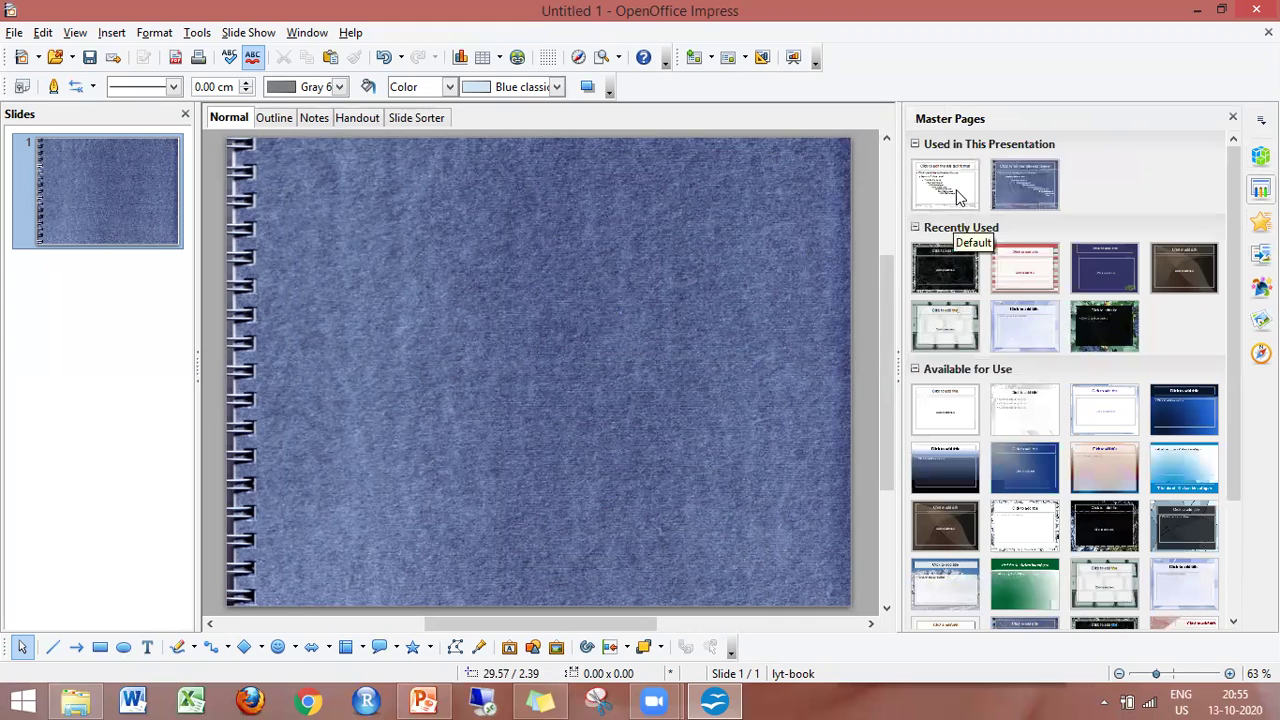
pyautogui.click(958, 196)
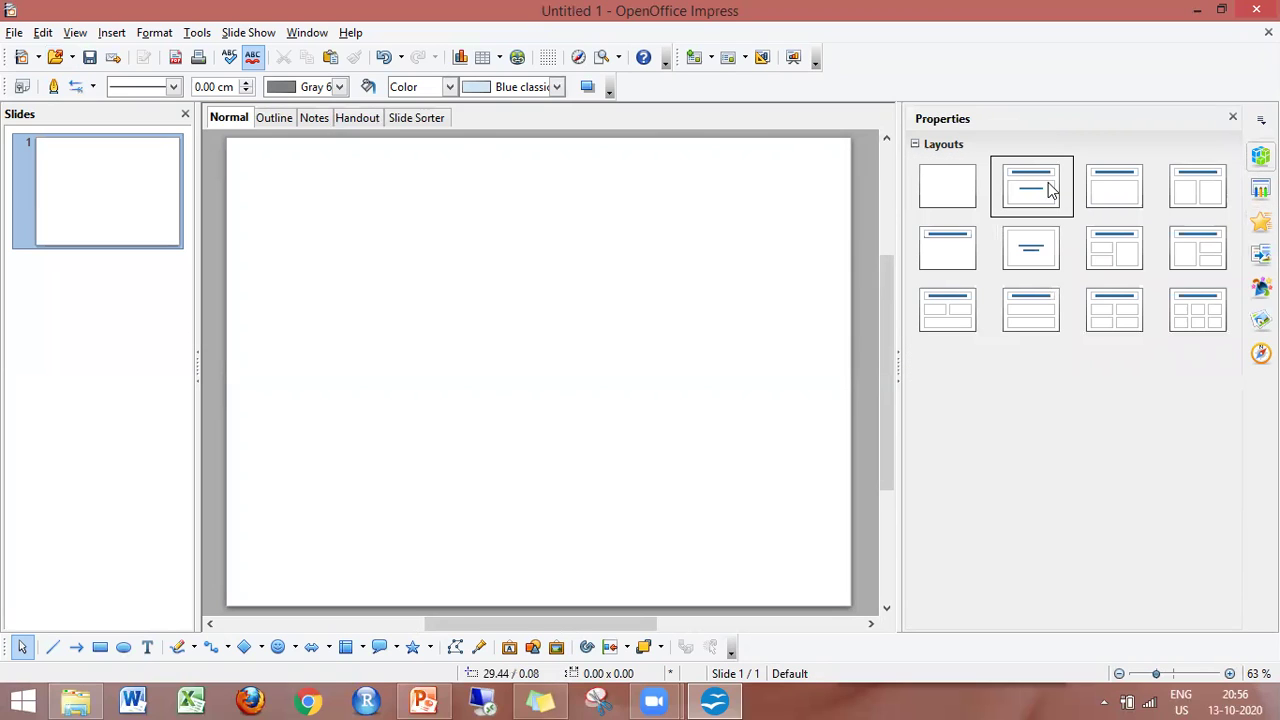
# Apply the Title, Content layout and type 'COMPUTER IS AN ELECTRONIC MACHINE' in the content box
pyautogui.click(1048, 192)
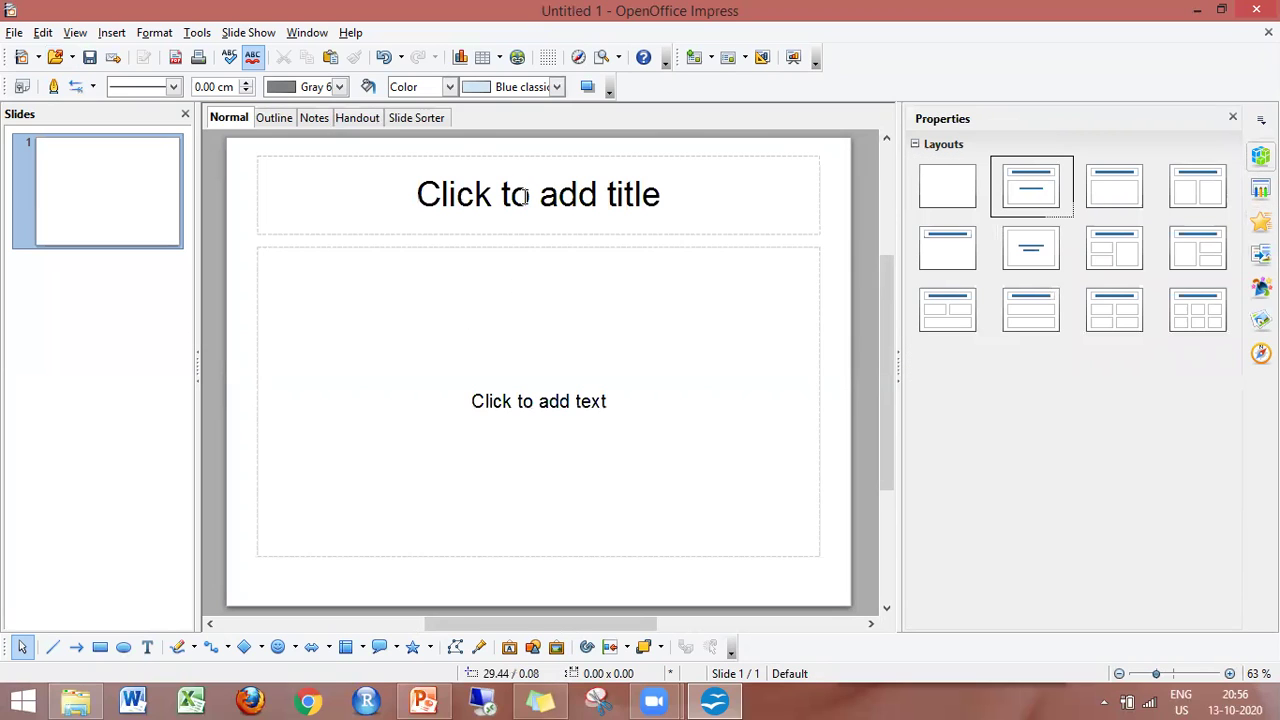
pyautogui.click(545, 403)
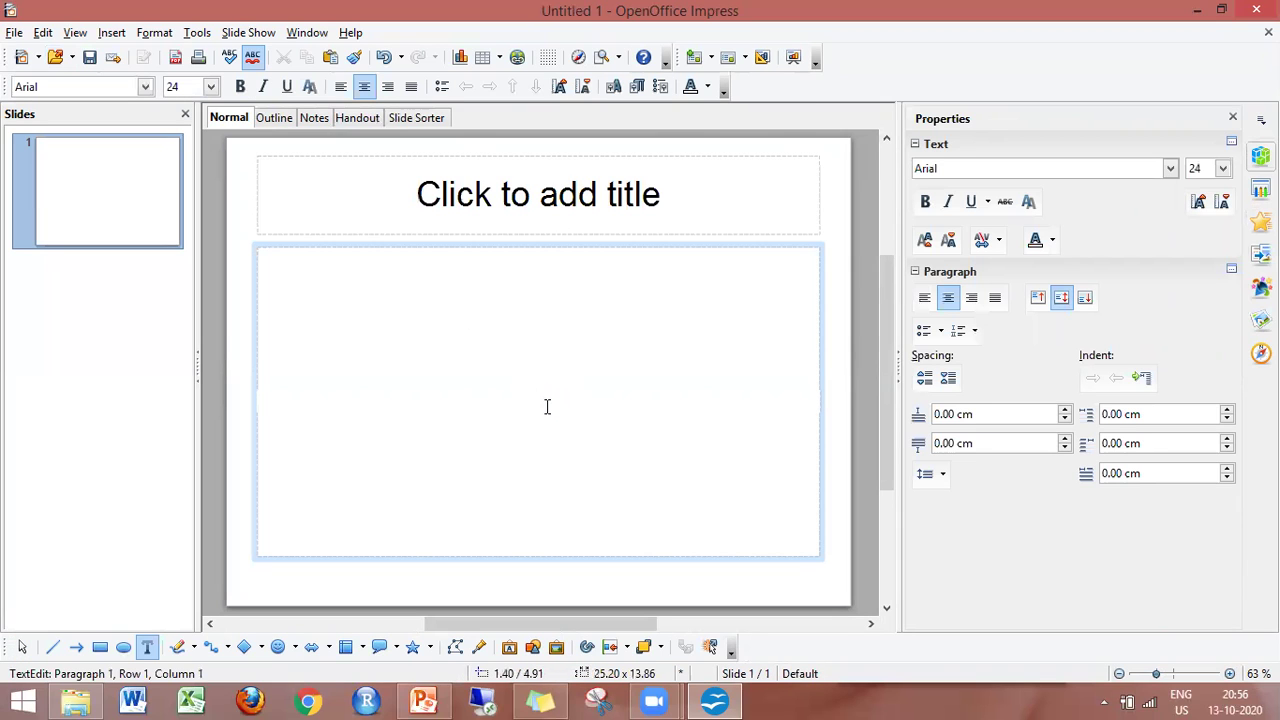
pyautogui.write('COMPUT')
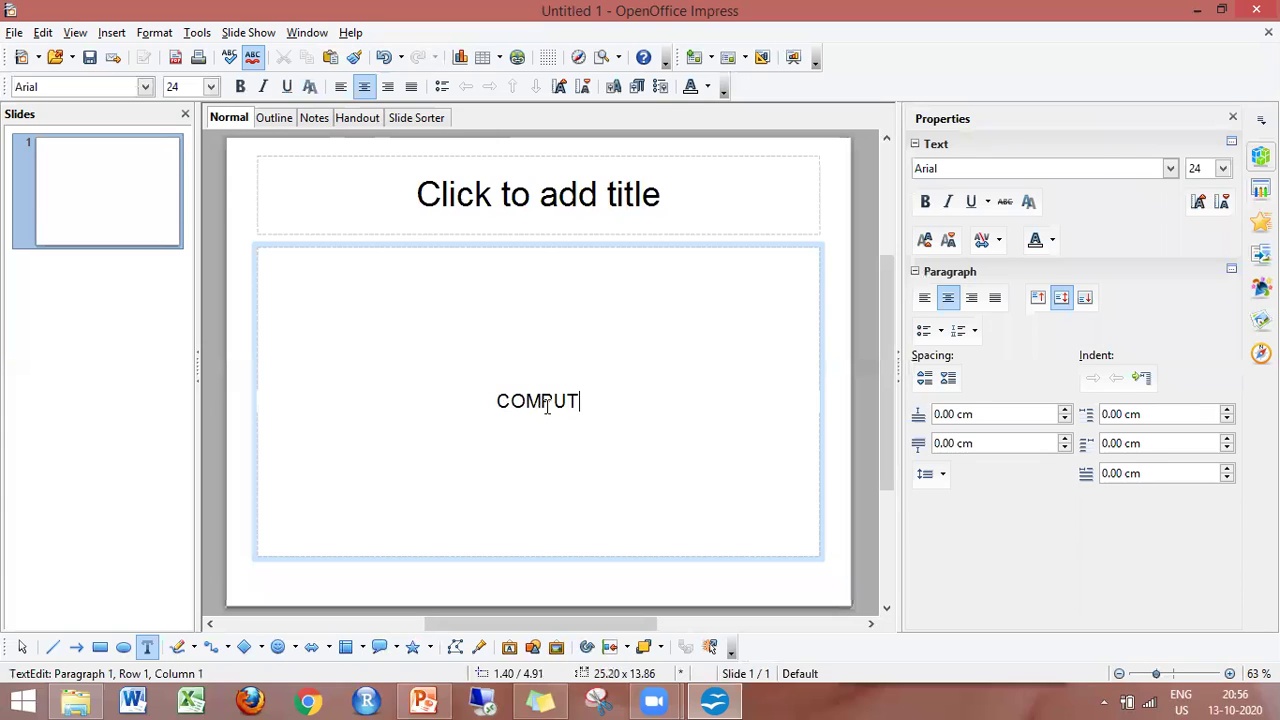
pyautogui.write('ER IS AN ')
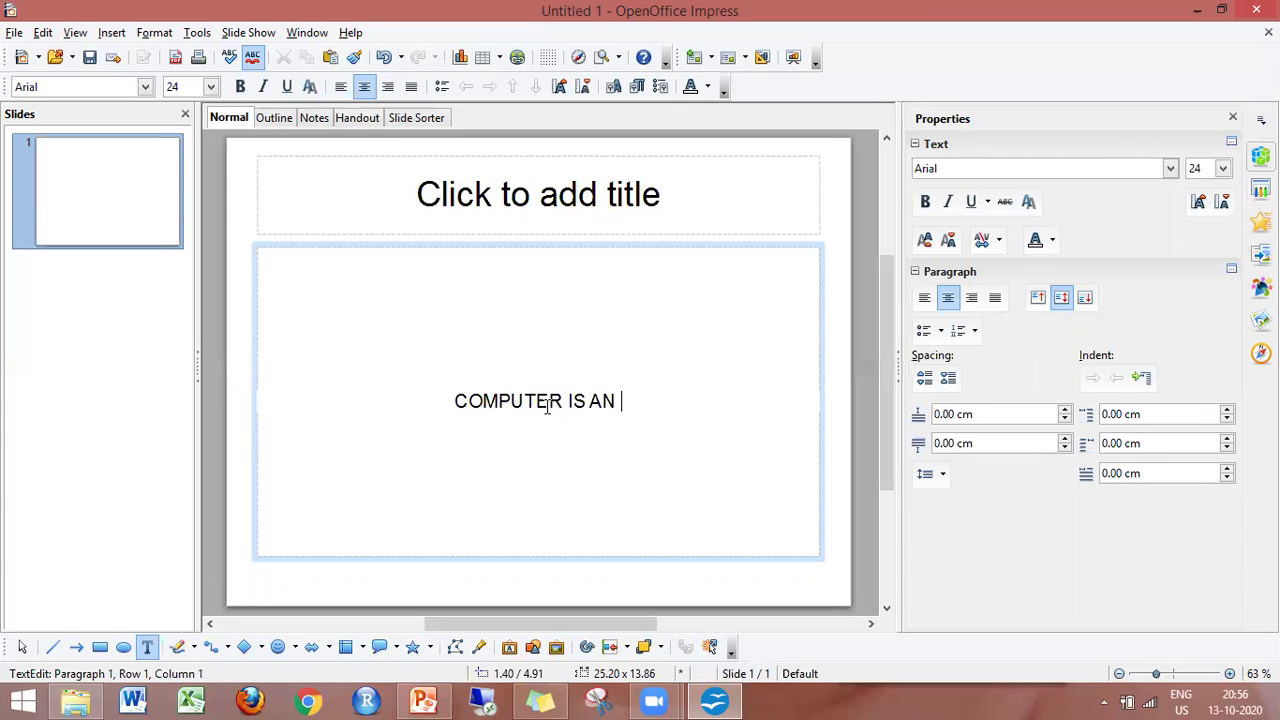
pyautogui.write('ELE')
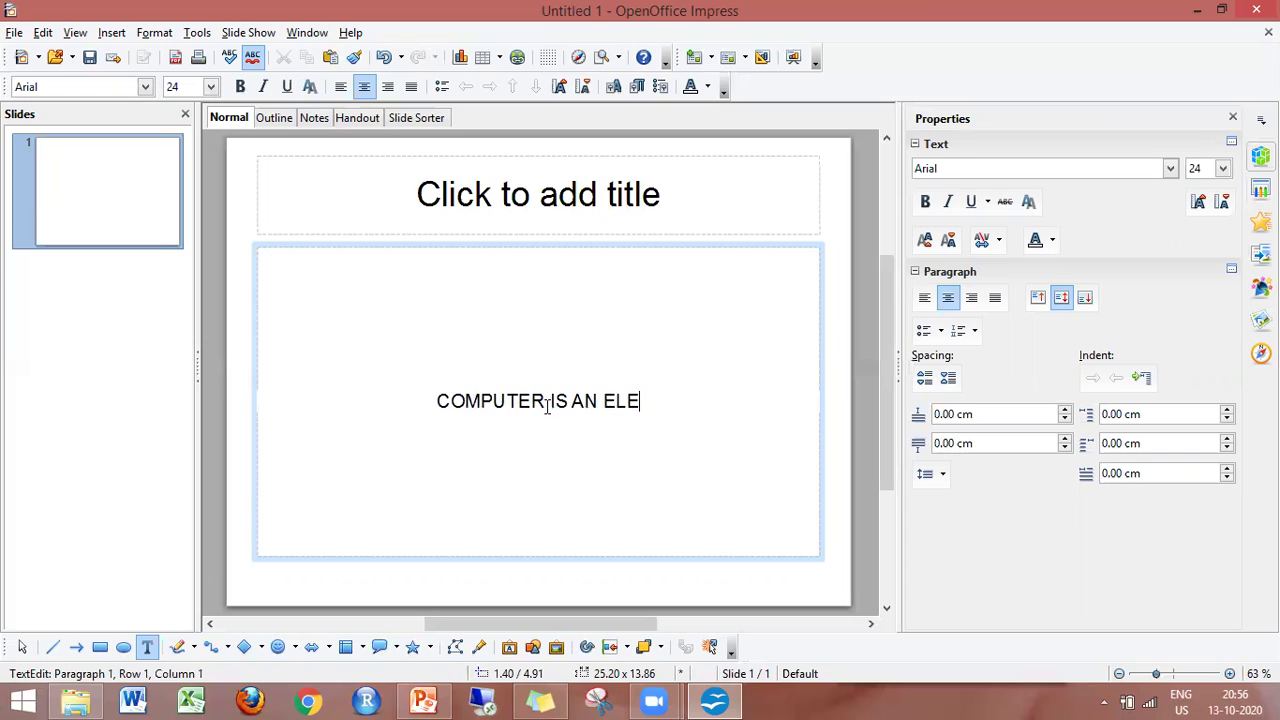
pyautogui.write('CTRON')
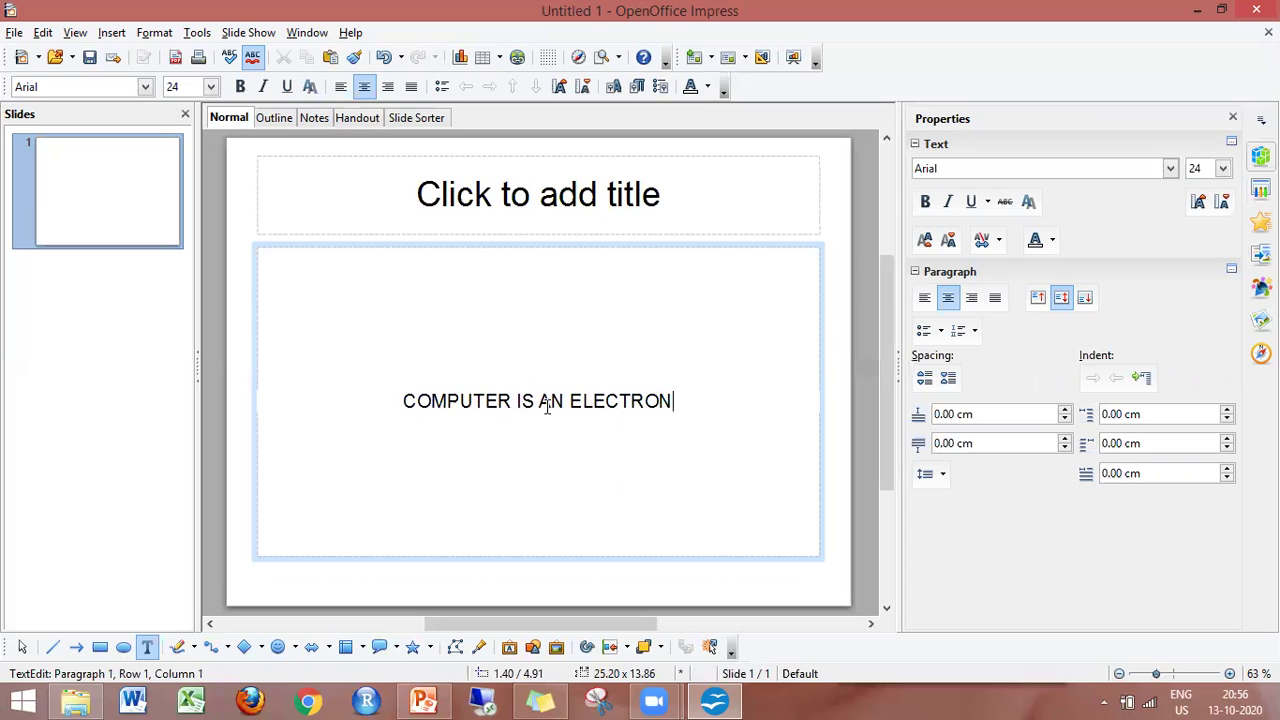
pyautogui.write('IC MA')
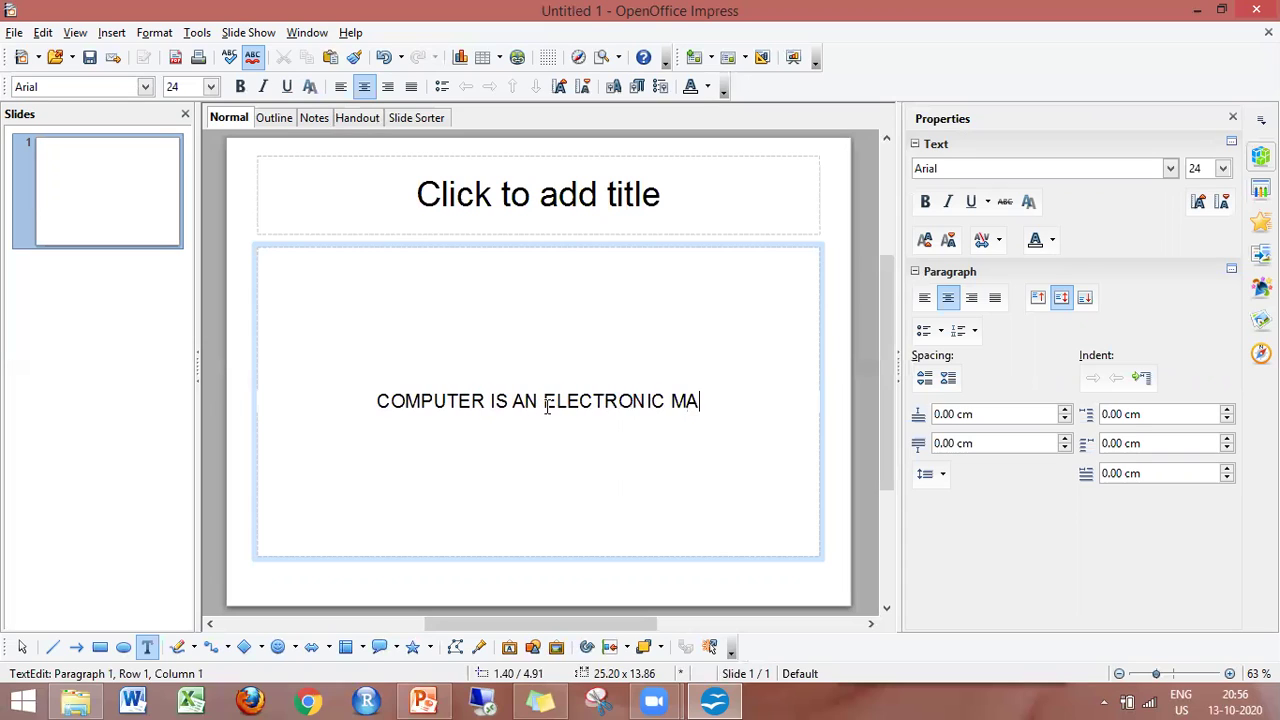
pyautogui.write('CHI')
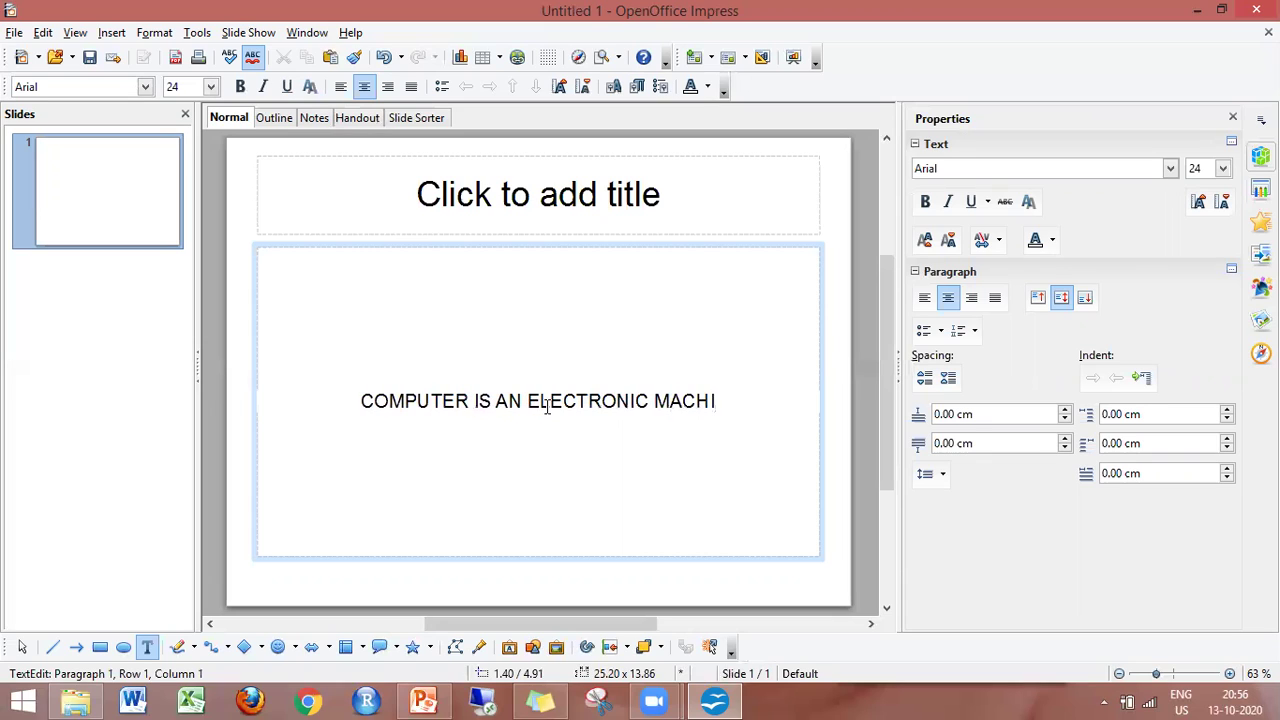
pyautogui.write('NE')
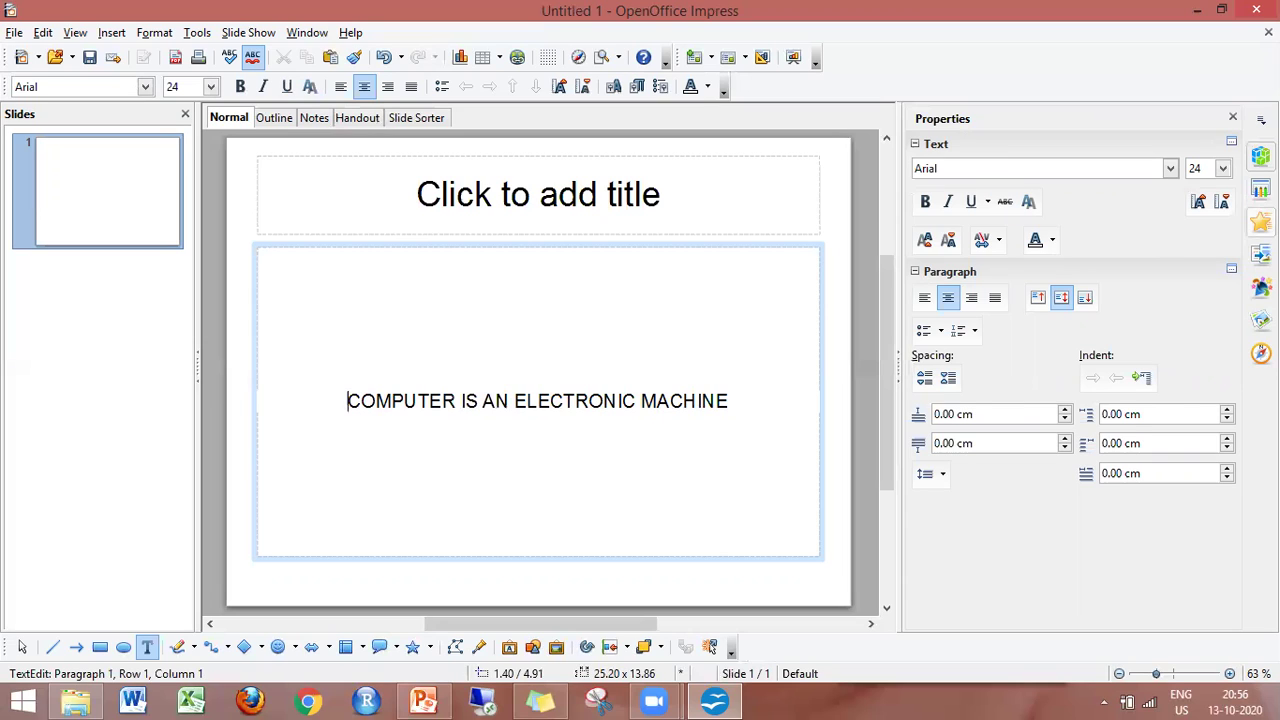
# Preview the Box, Checkerboard, Diagonal Squares and Venetian Blinds entrance effects for the text
pyautogui.click(1261, 222)
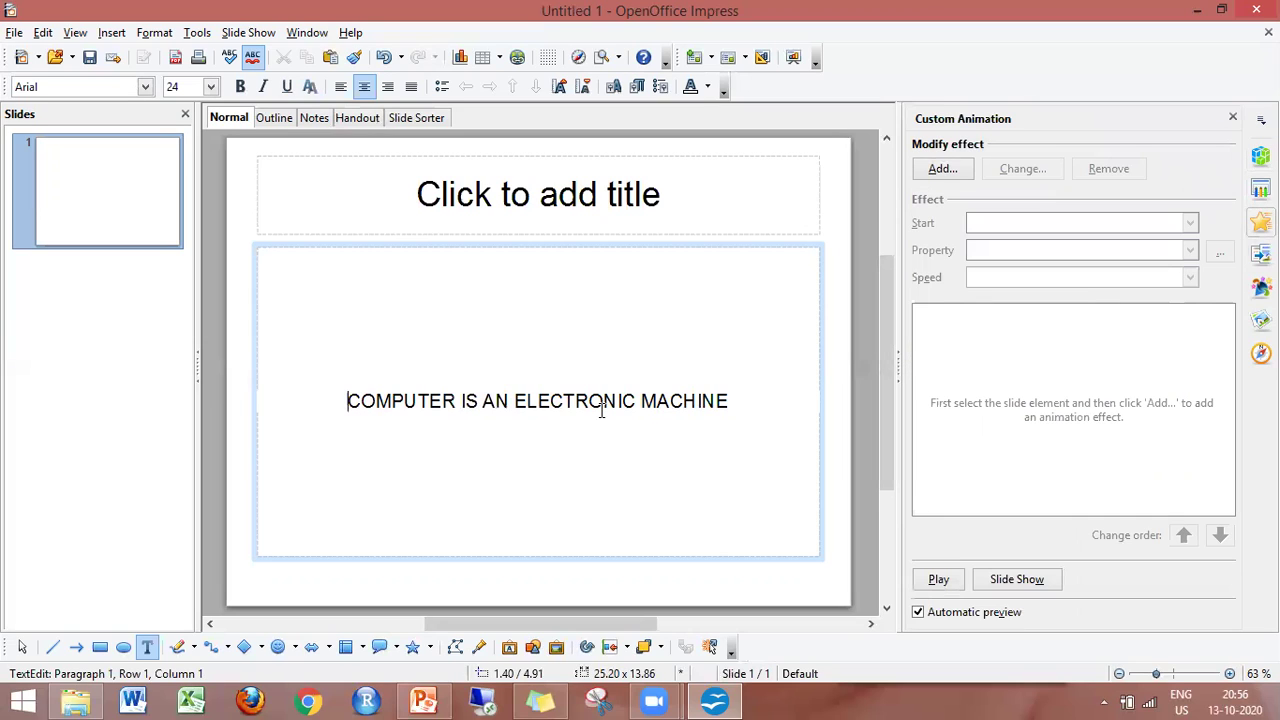
pyautogui.click(934, 168)
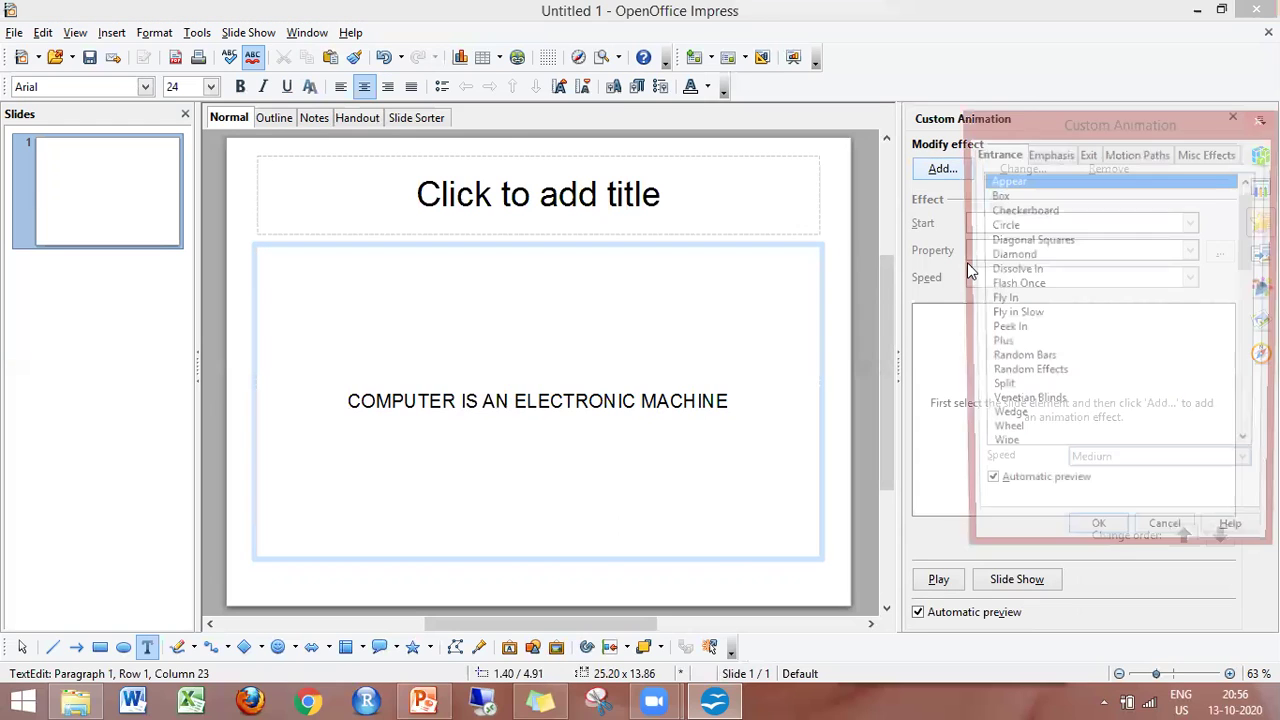
pyautogui.click(1000, 195)
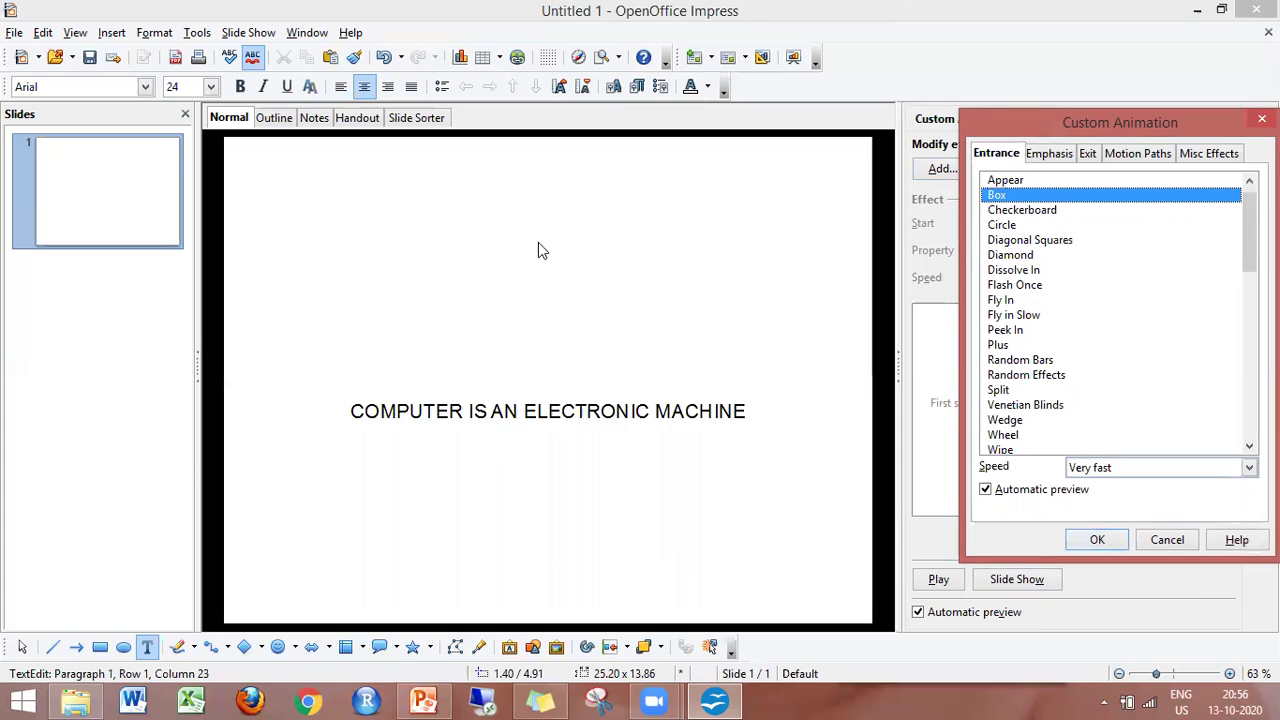
pyautogui.click(1002, 210)
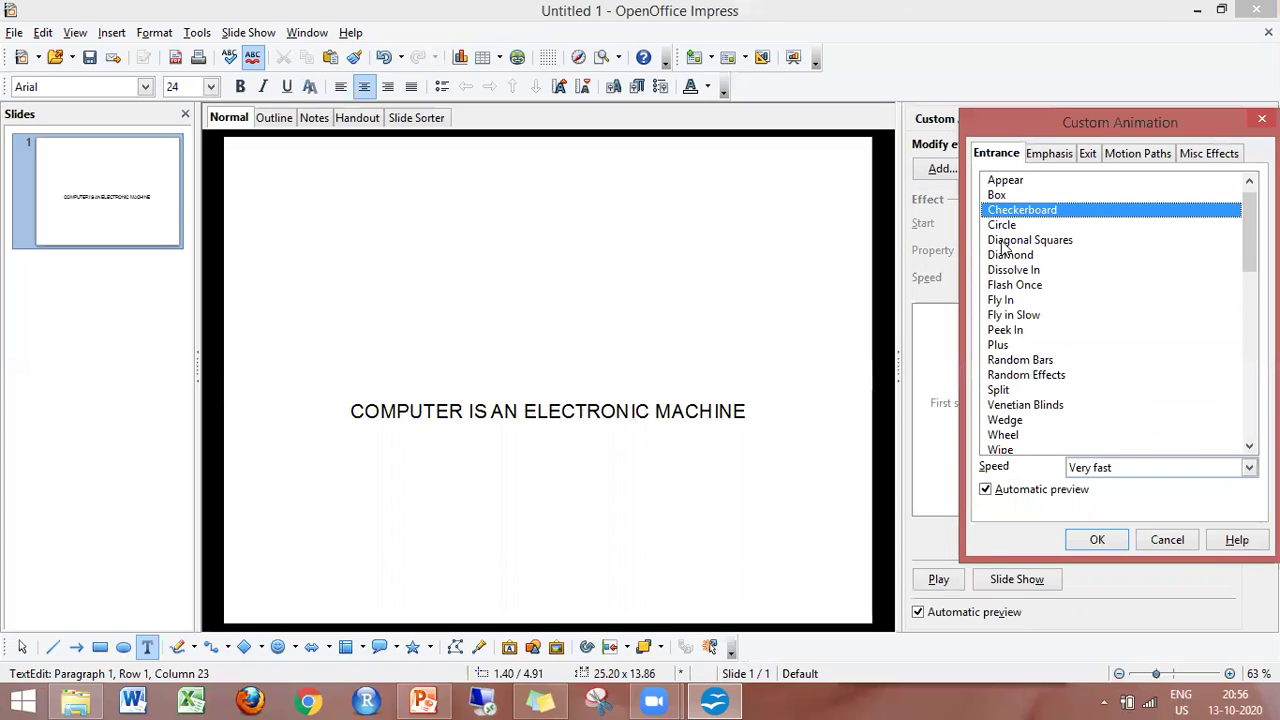
pyautogui.click(1005, 242)
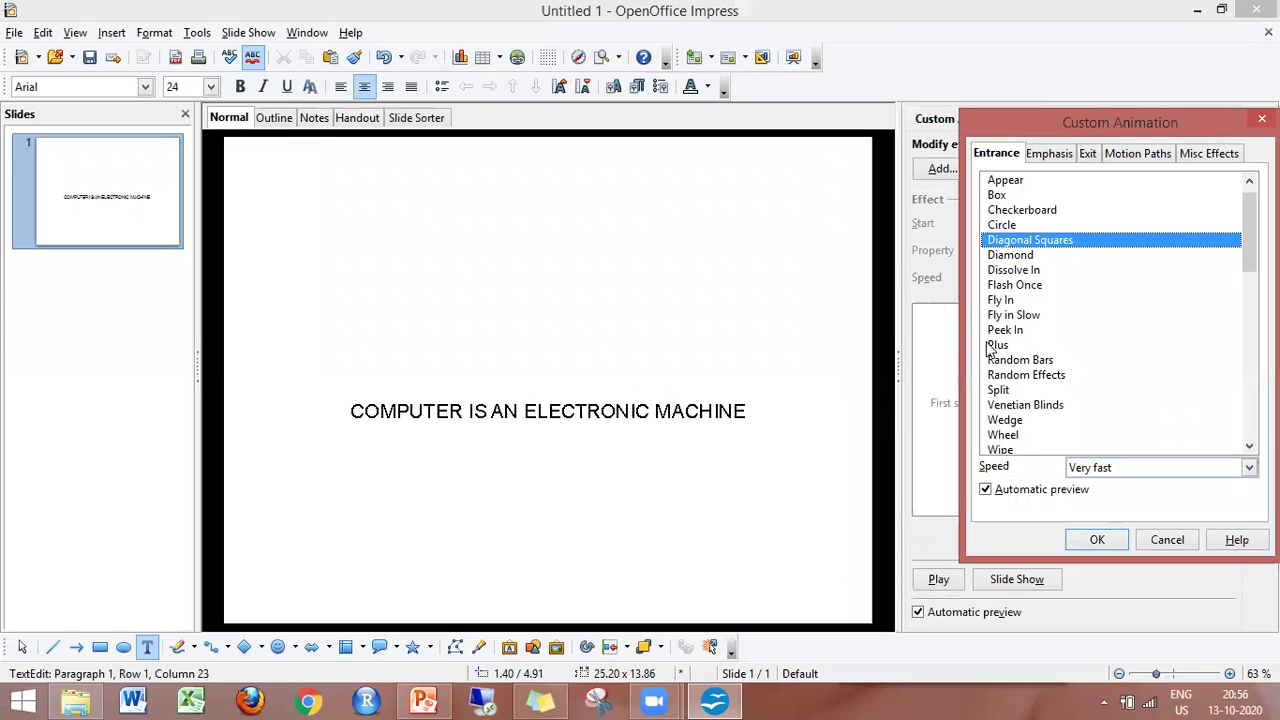
pyautogui.click(1005, 405)
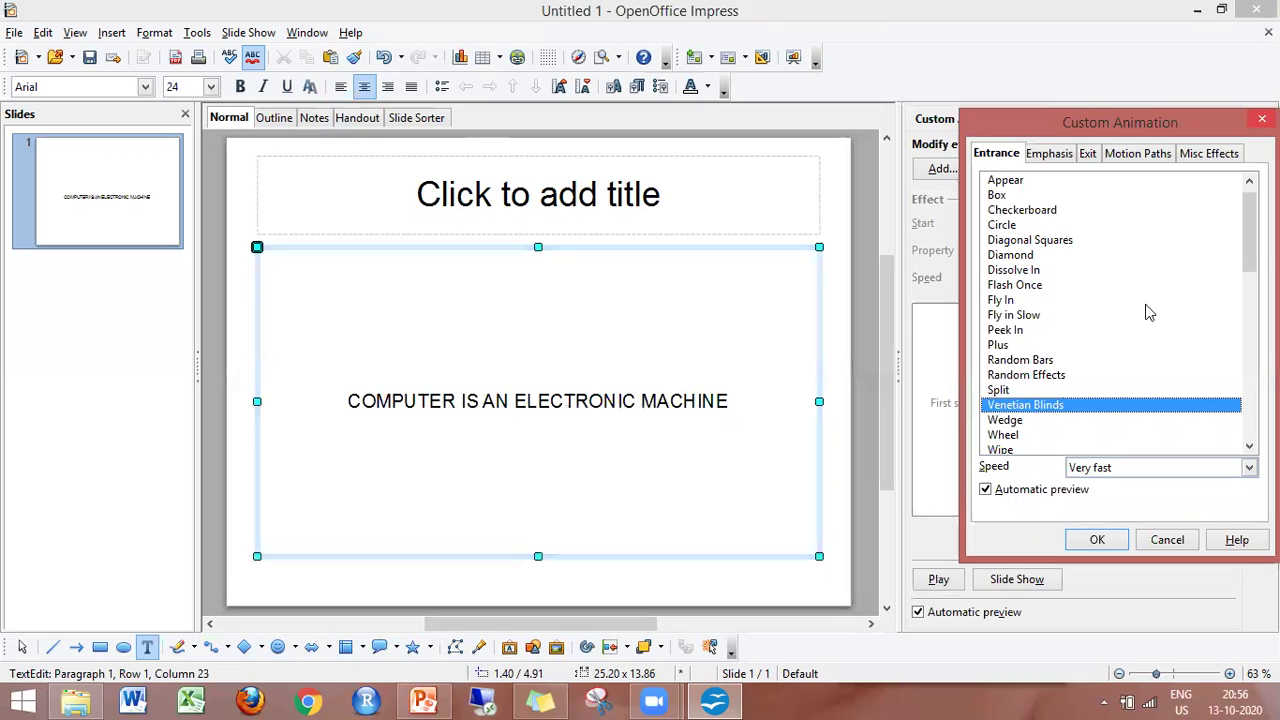
# Preview Change Font emphasis and 4 Point Star motion path, browse speeds, then cancel without adding
pyautogui.click(1048, 153)
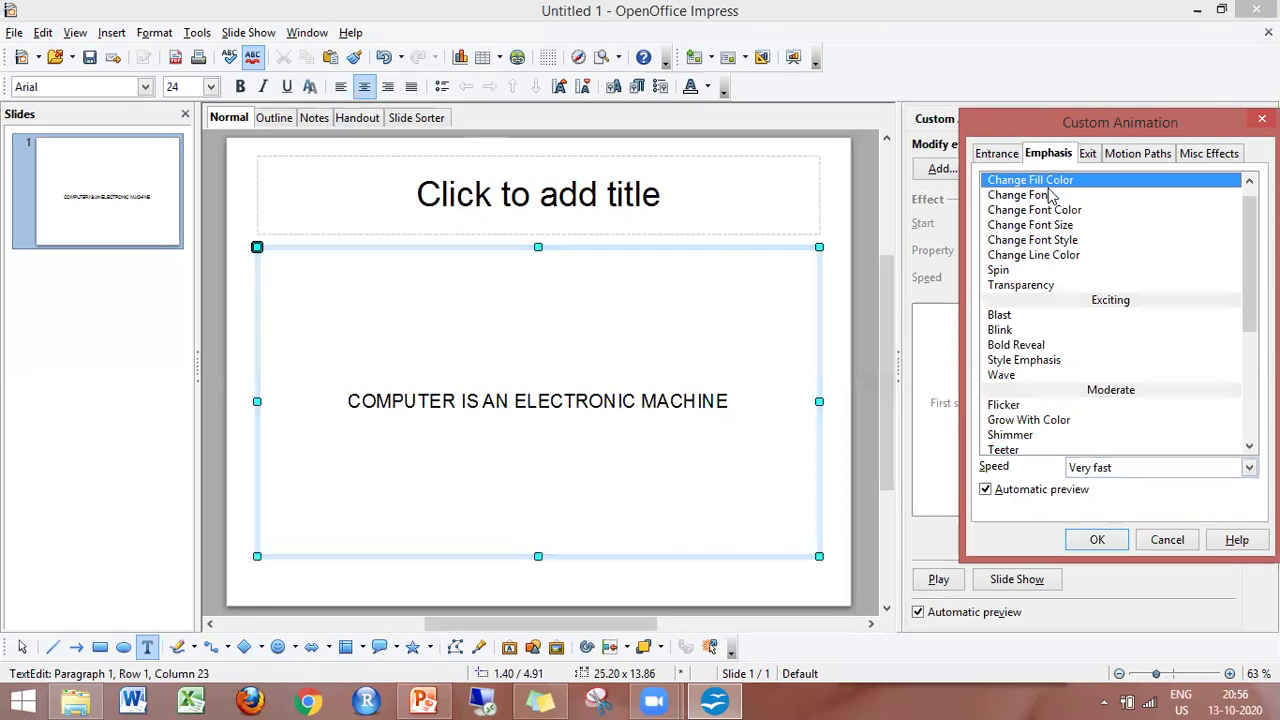
pyautogui.click(1048, 196)
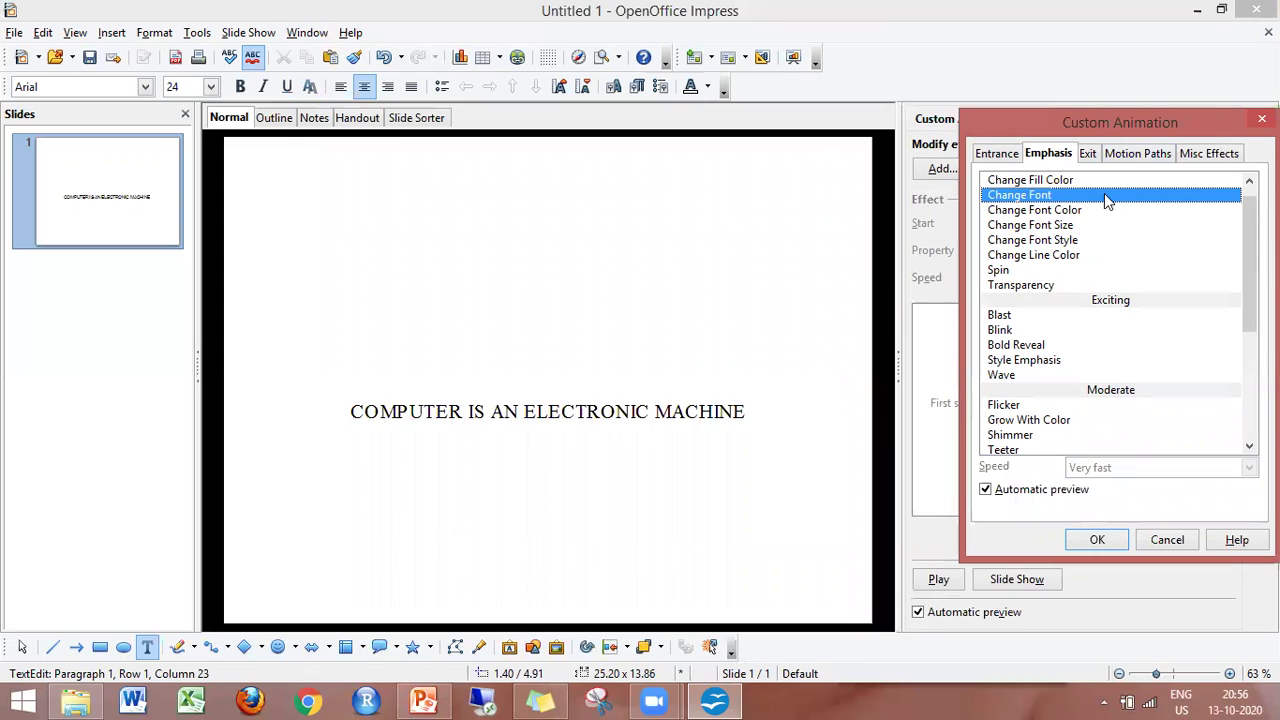
pyautogui.click(1122, 158)
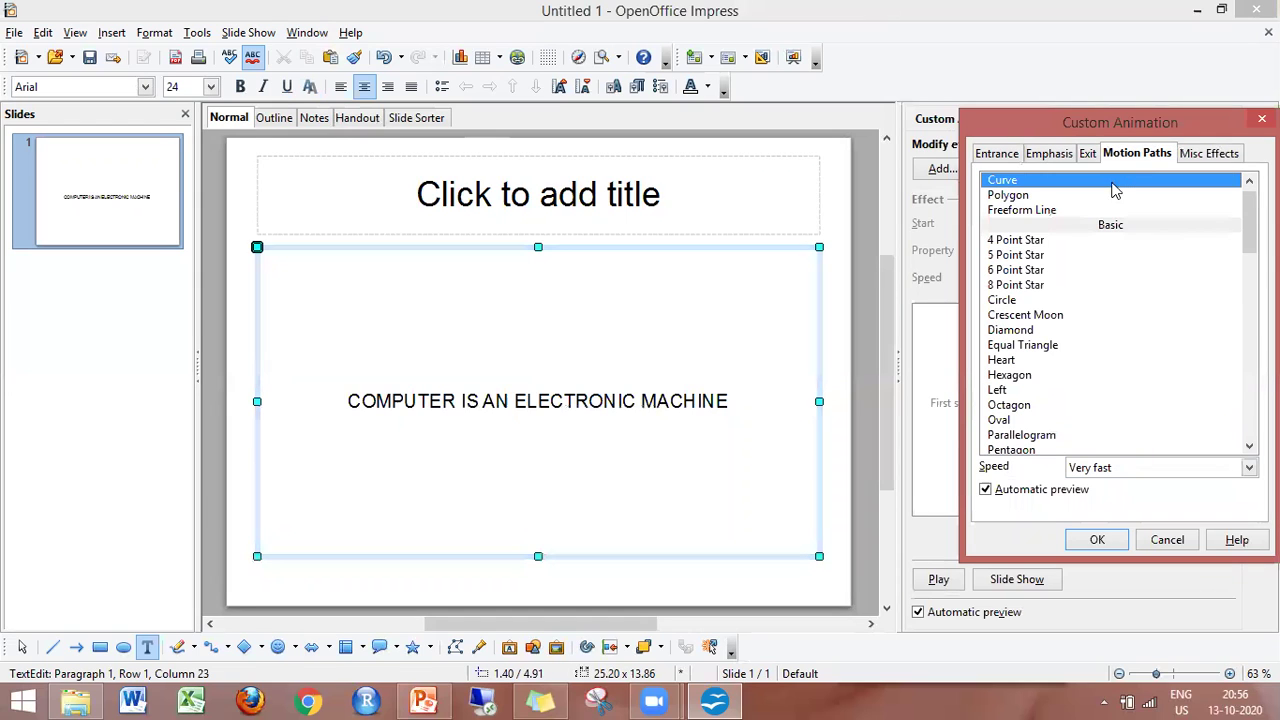
pyautogui.click(1018, 241)
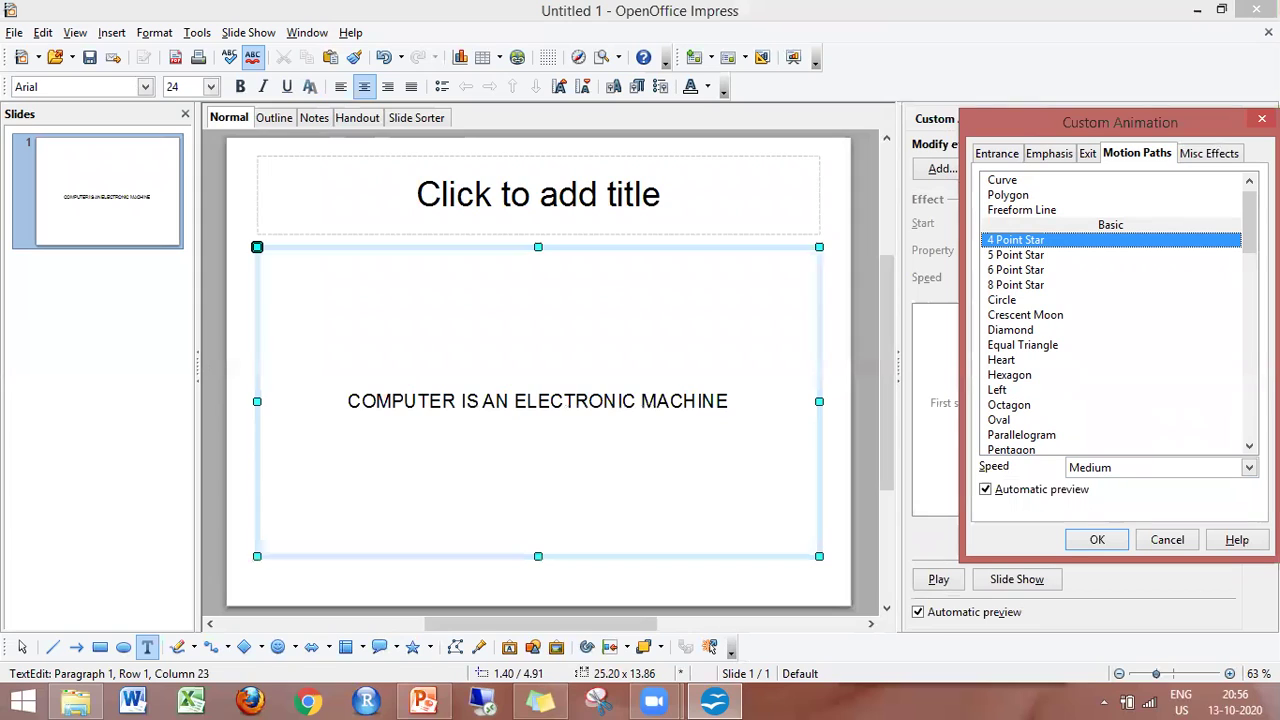
pyautogui.click(1248, 467)
pyautogui.click(1248, 467)
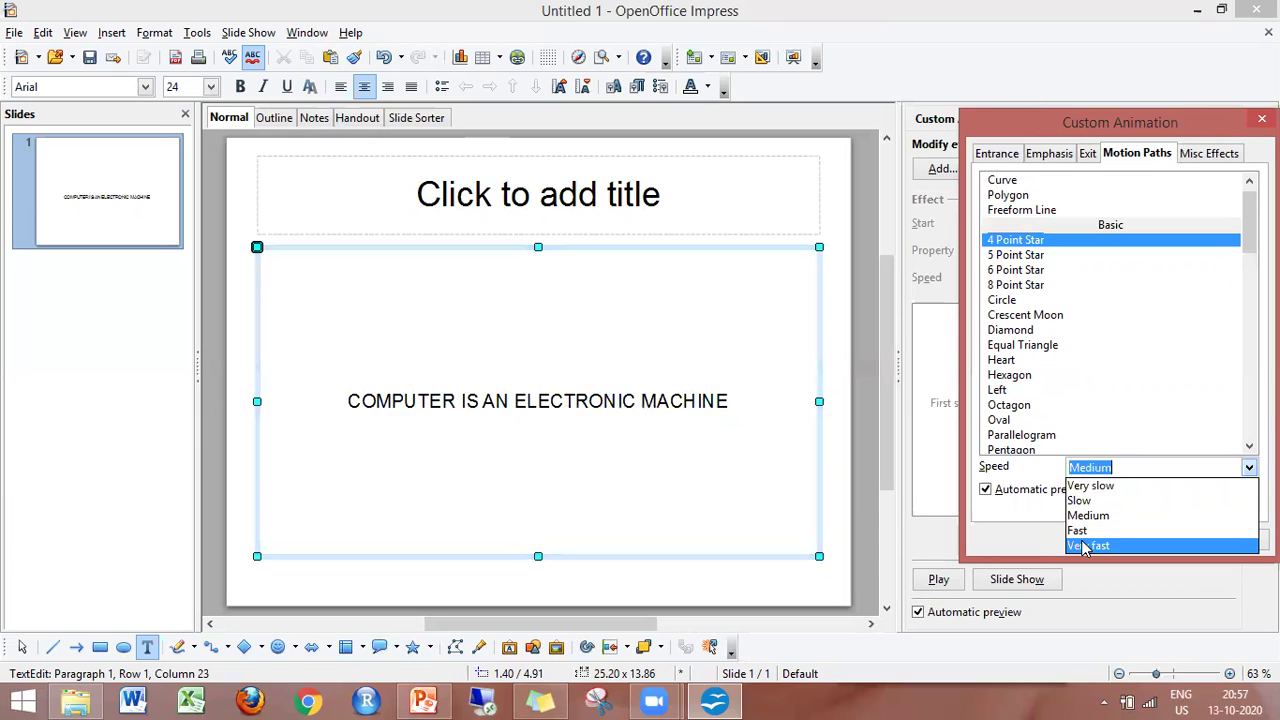
pyautogui.press('Up')
pyautogui.press('Up')
pyautogui.press('Up')
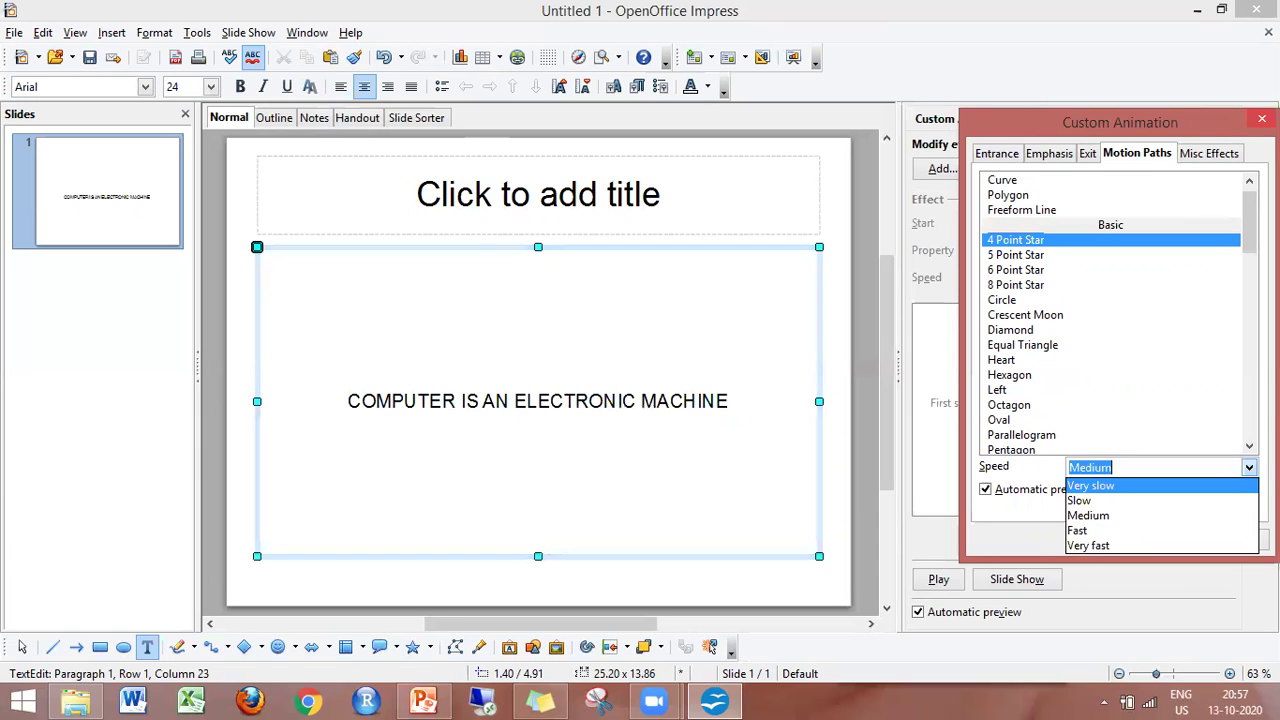
pyautogui.press('Escape')
pyautogui.press('Escape')
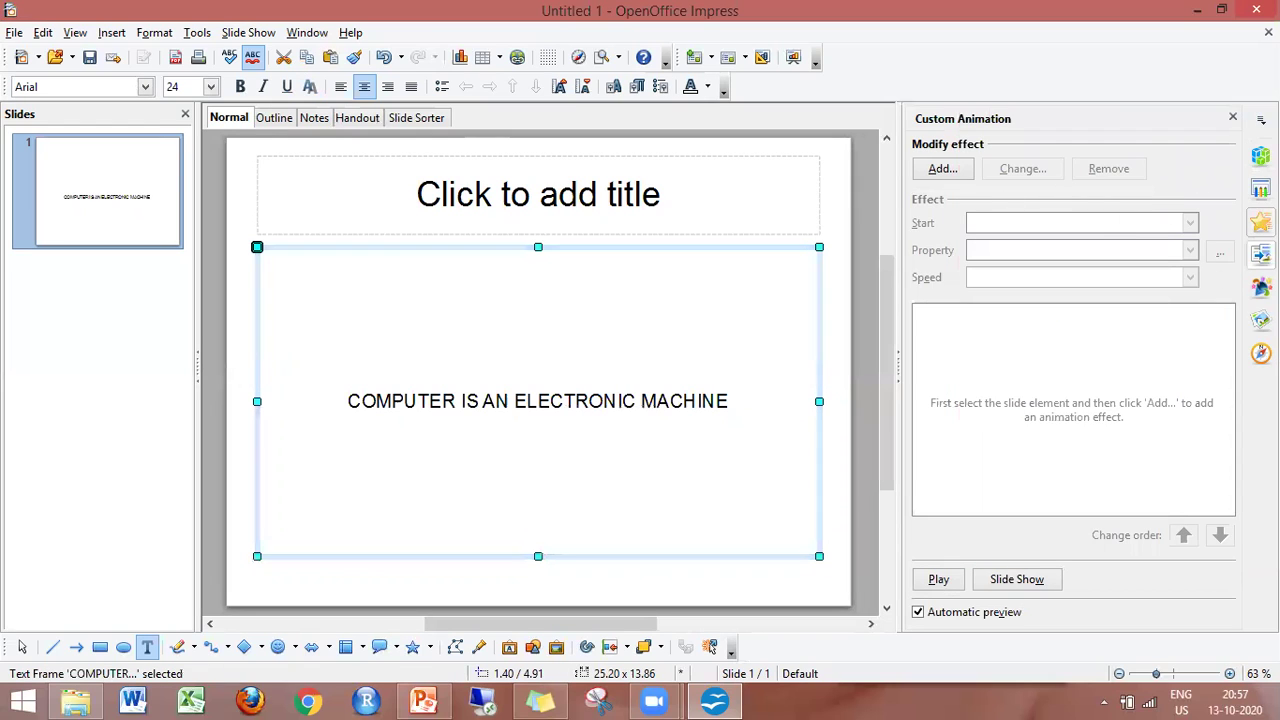
# Preview Wipe, Wheel, Uncover Left and Venetian Blinds transitions, then apply Cover Right at Medium speed
pyautogui.click(1260, 254)
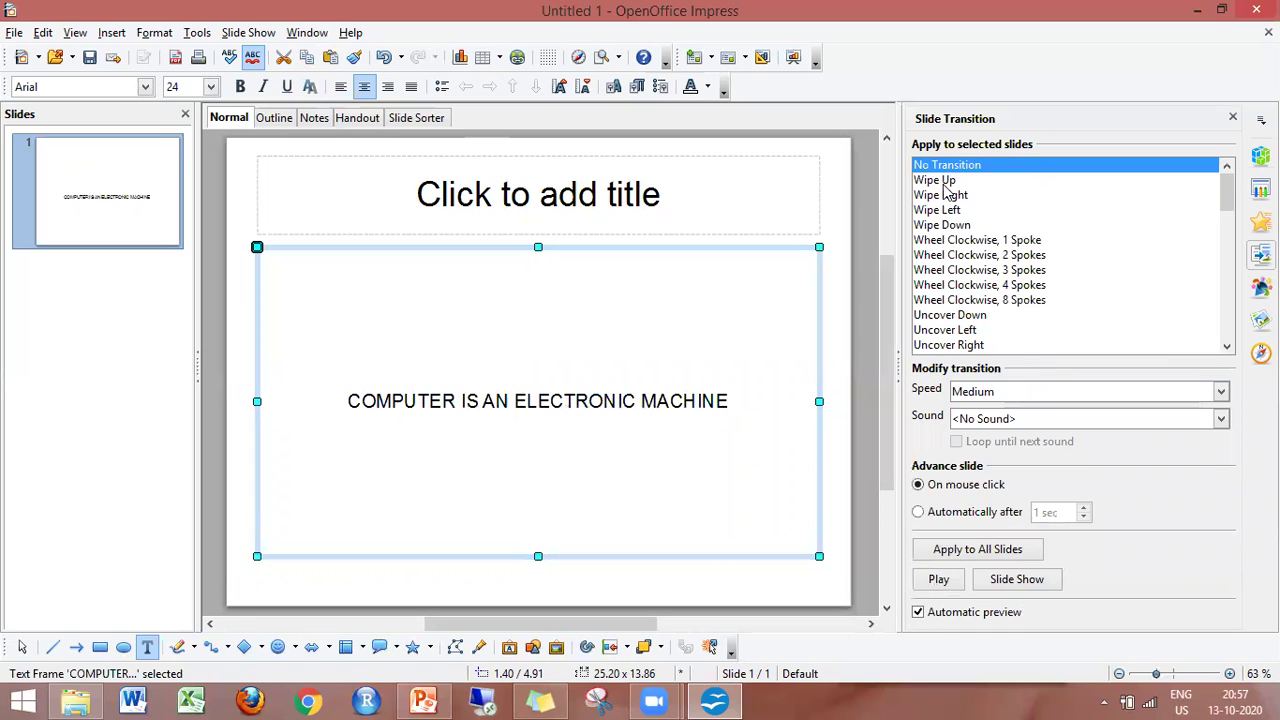
pyautogui.click(936, 181)
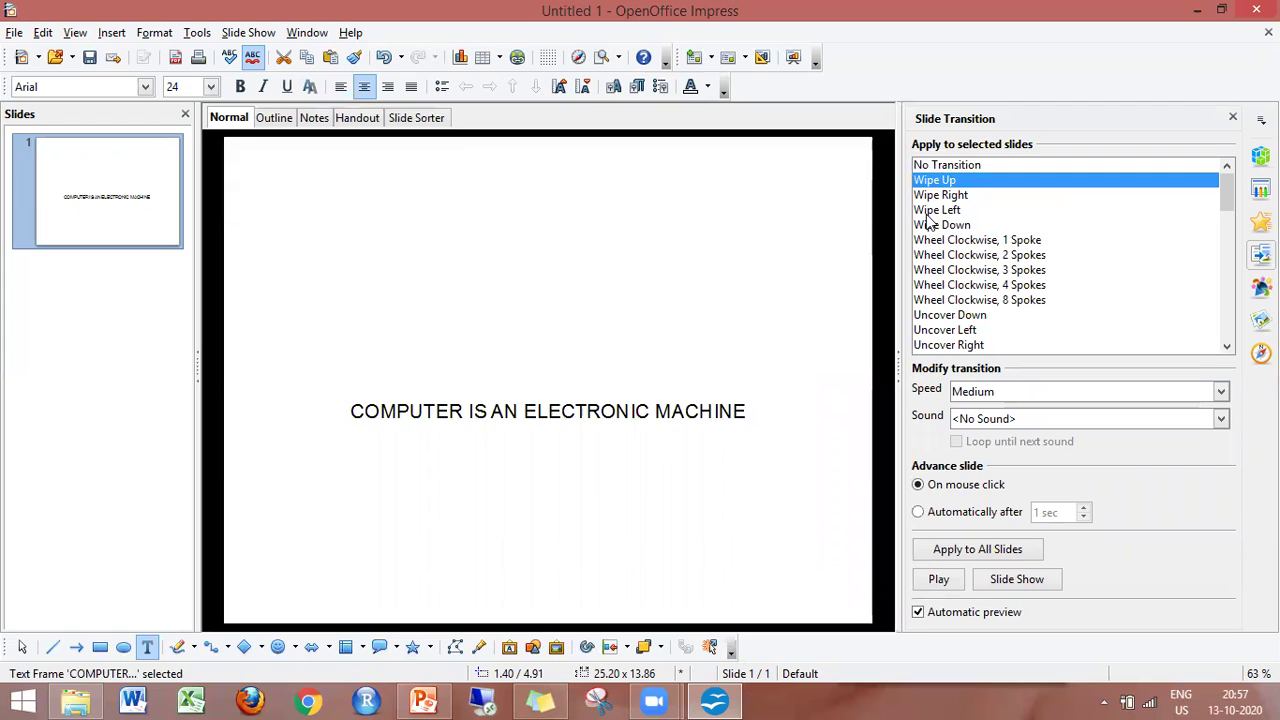
pyautogui.click(930, 224)
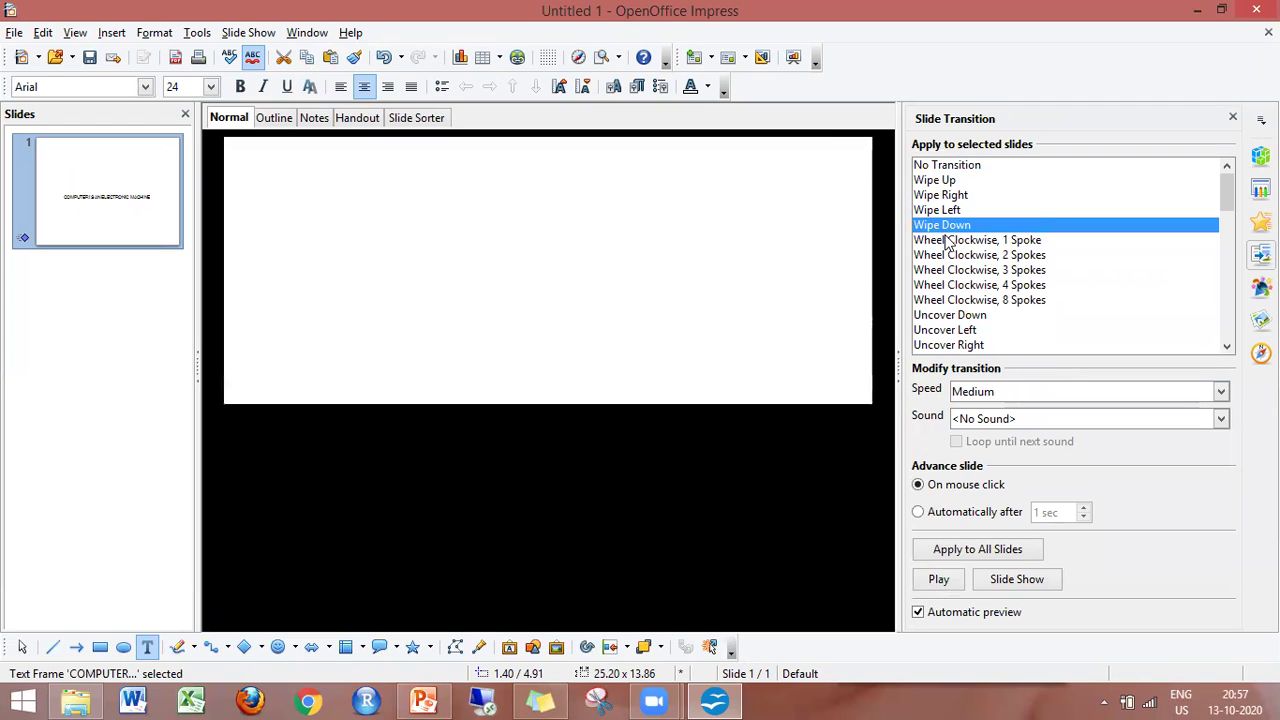
pyautogui.click(948, 241)
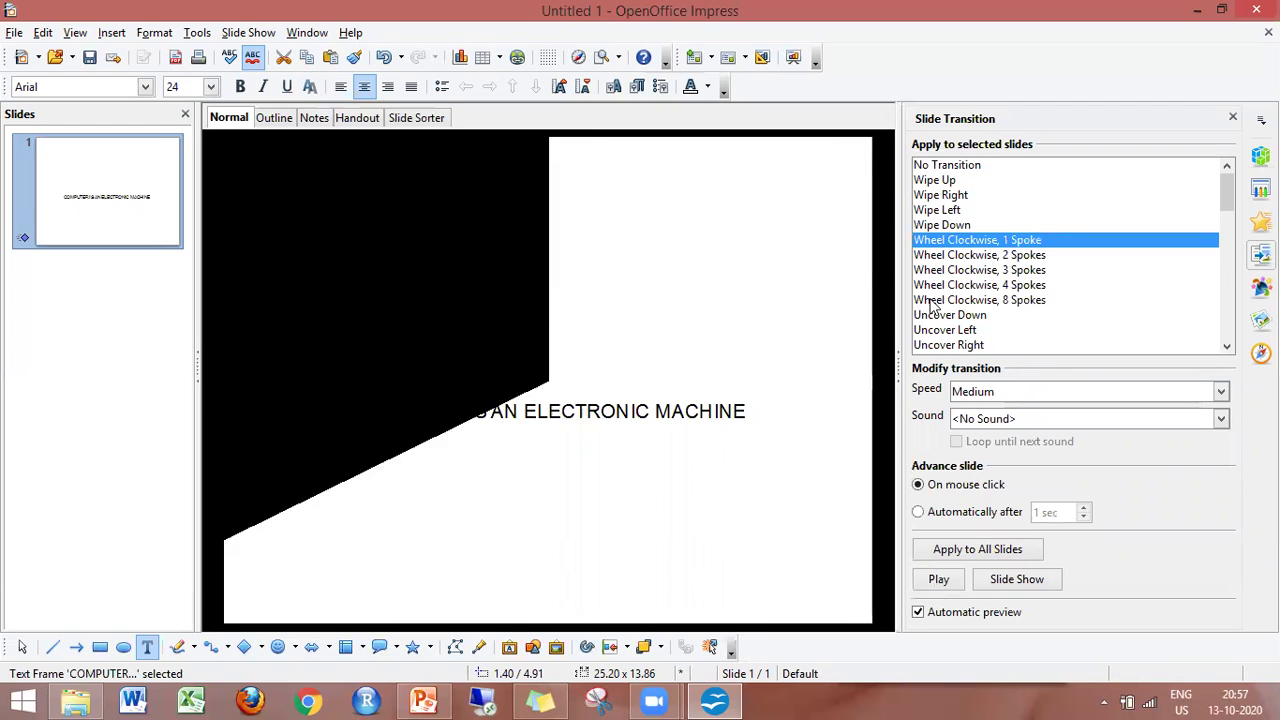
pyautogui.click(930, 332)
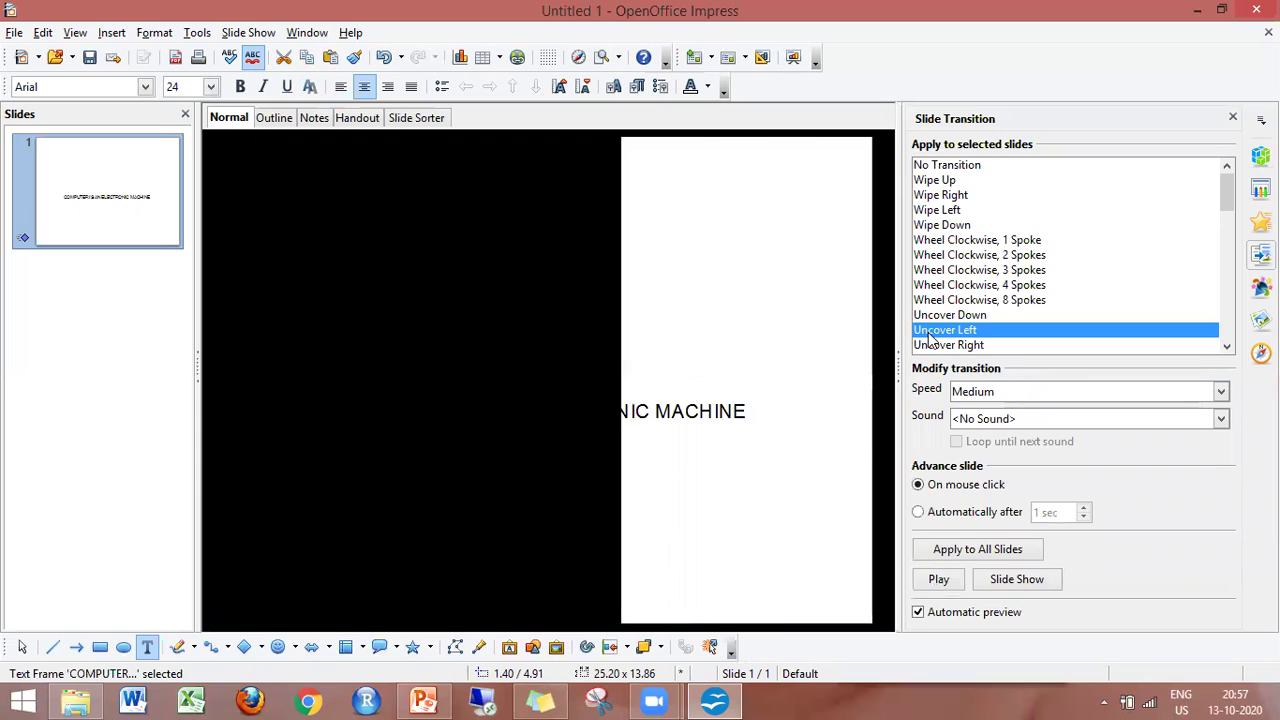
pyautogui.click(1230, 261)
pyautogui.click(1230, 261)
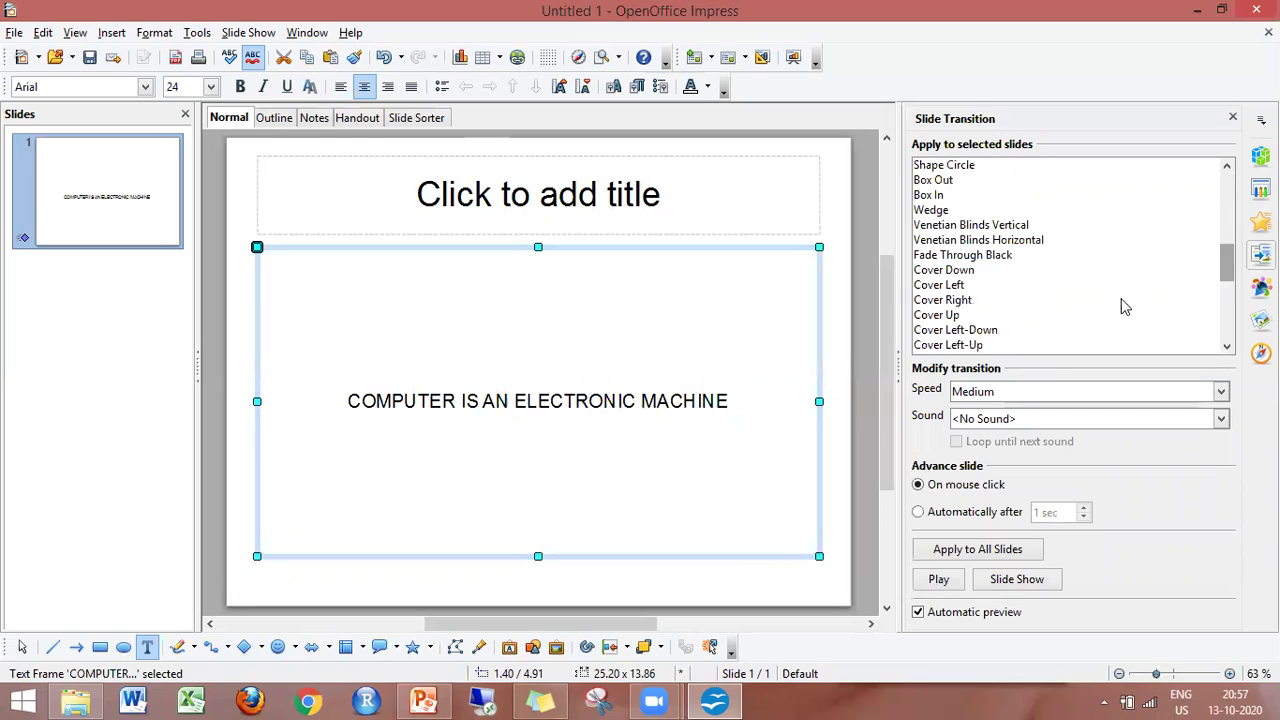
pyautogui.click(975, 226)
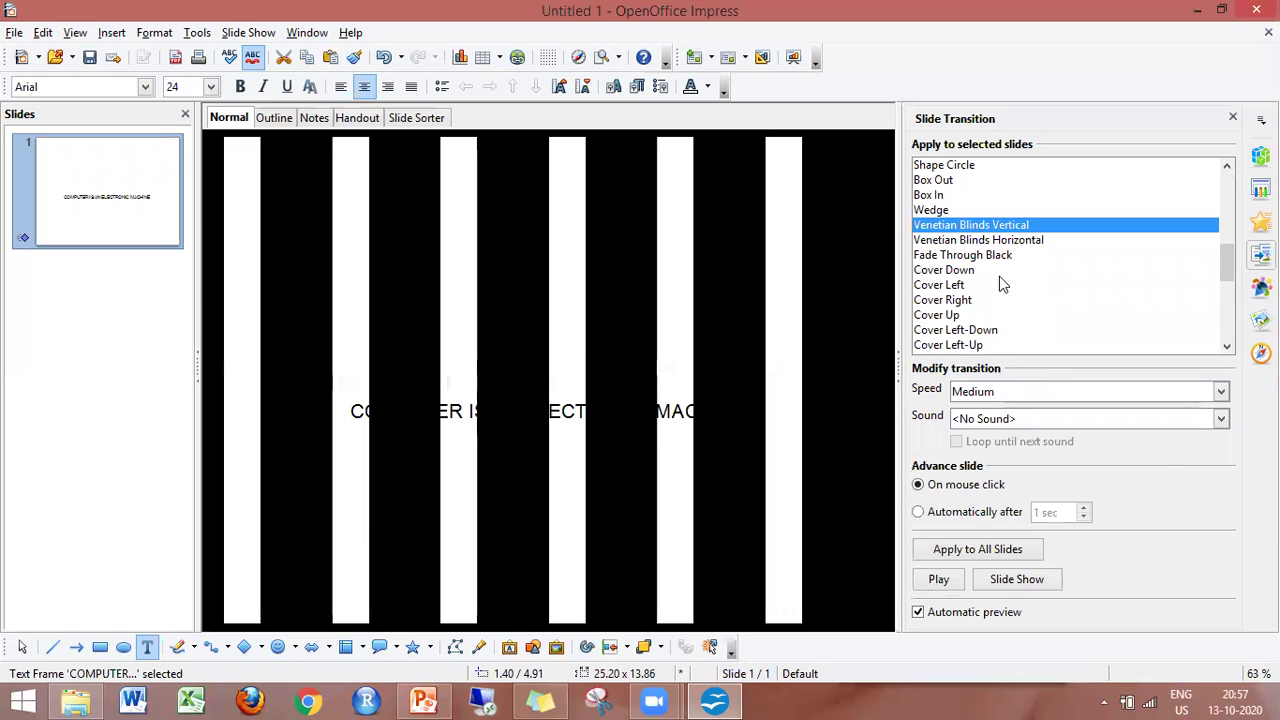
pyautogui.click(995, 300)
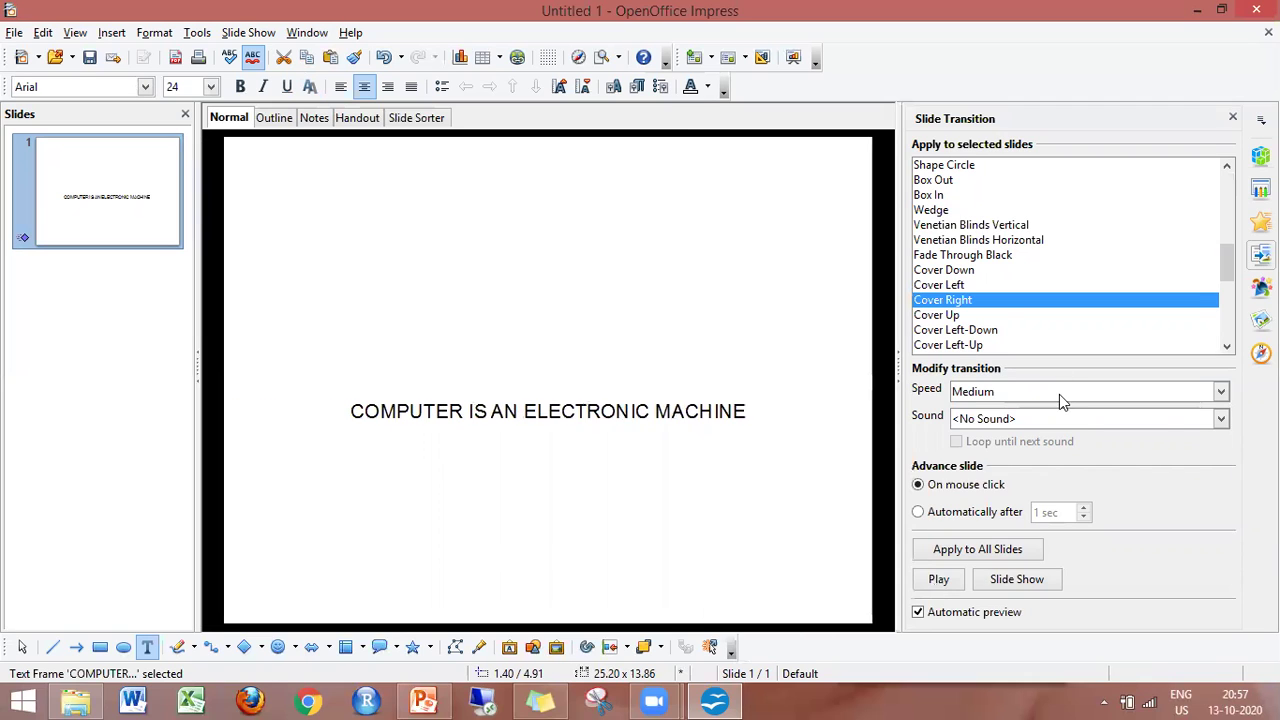
pyautogui.click(1221, 420)
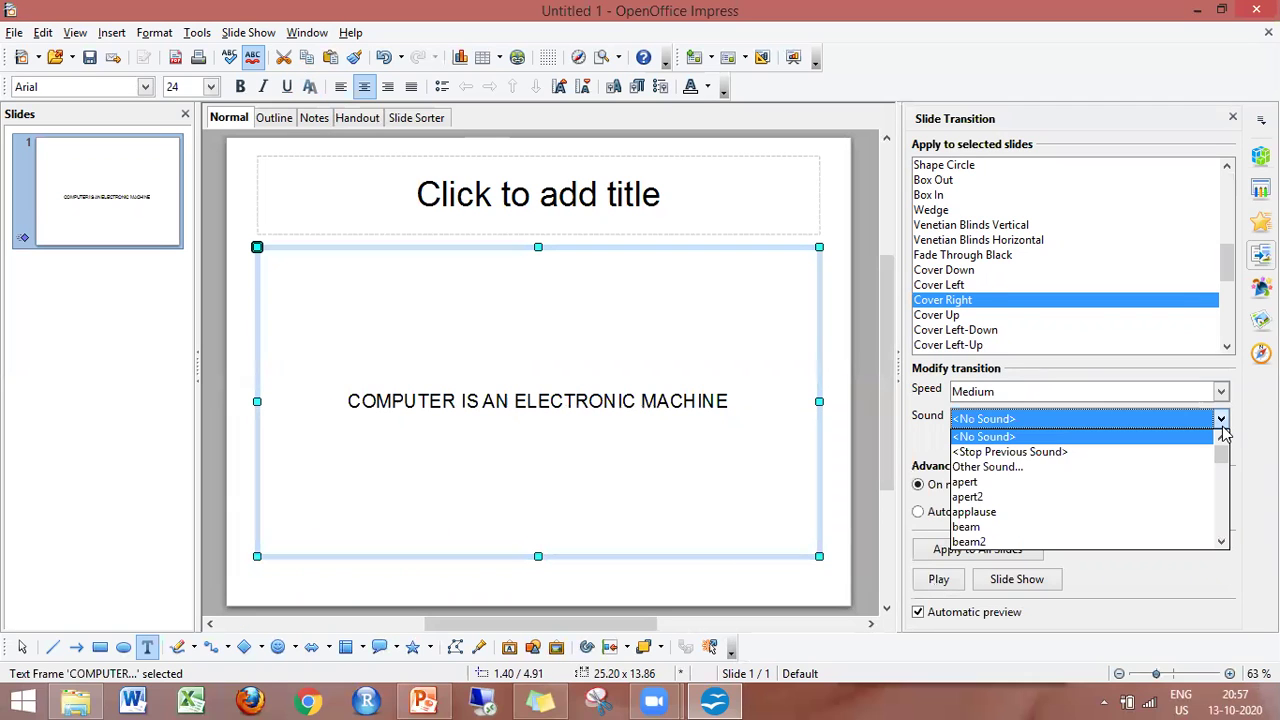
pyautogui.click(1050, 497)
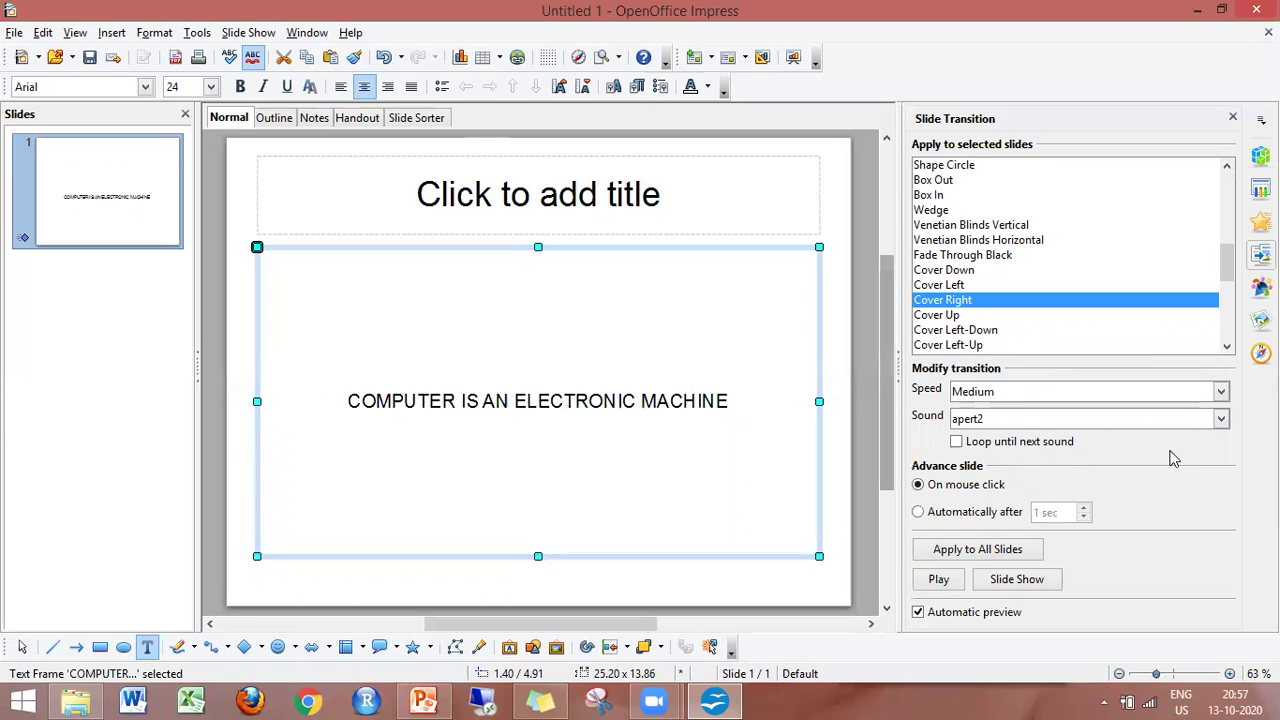
pyautogui.click(1221, 421)
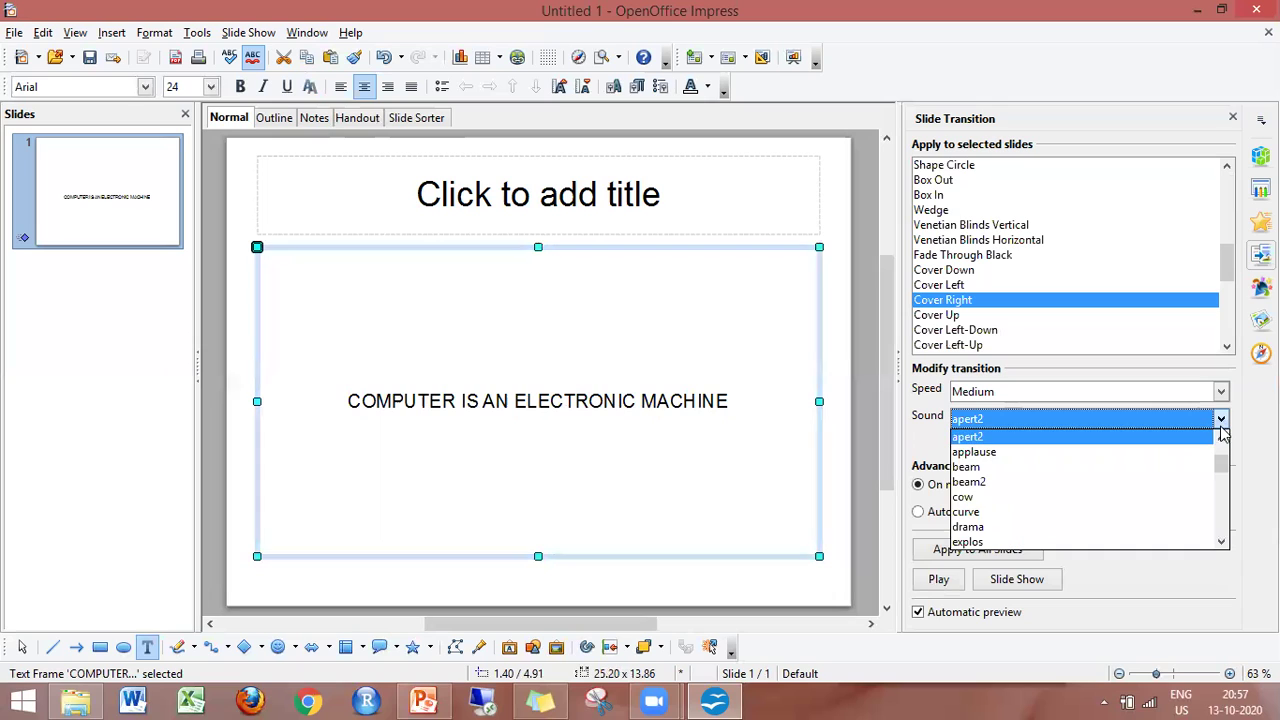
pyautogui.click(1100, 450)
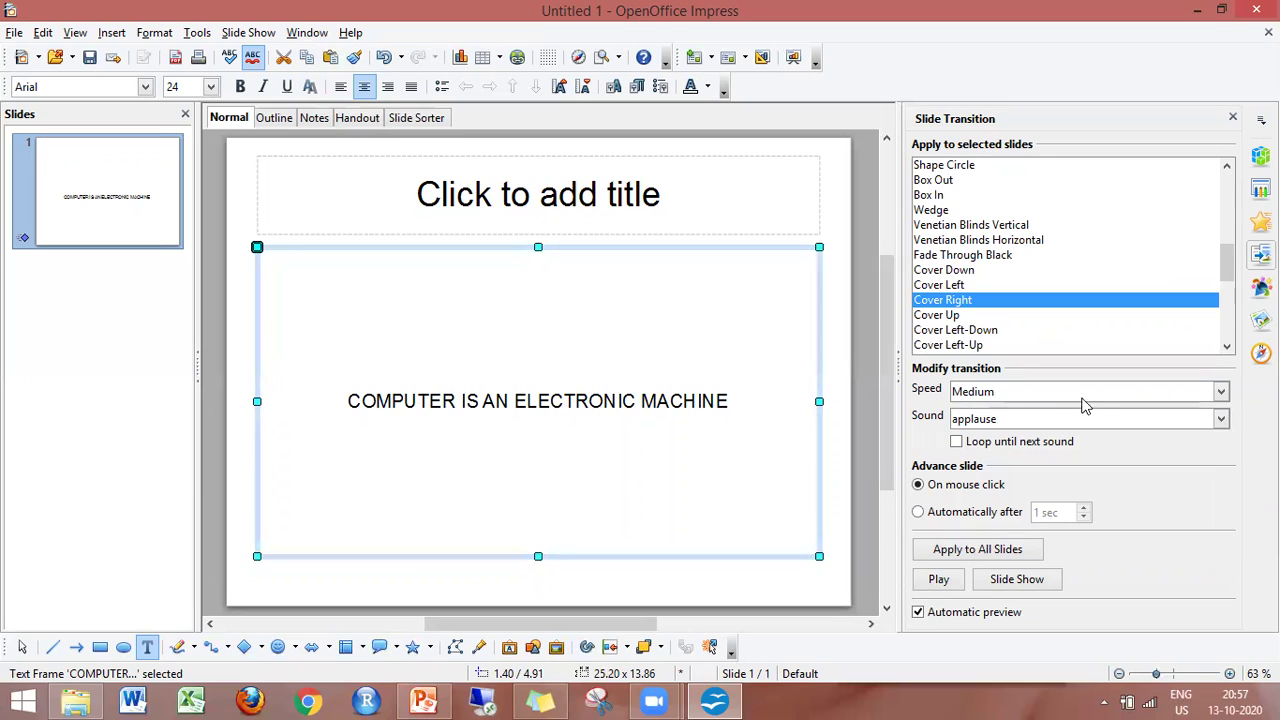
pyautogui.click(1219, 420)
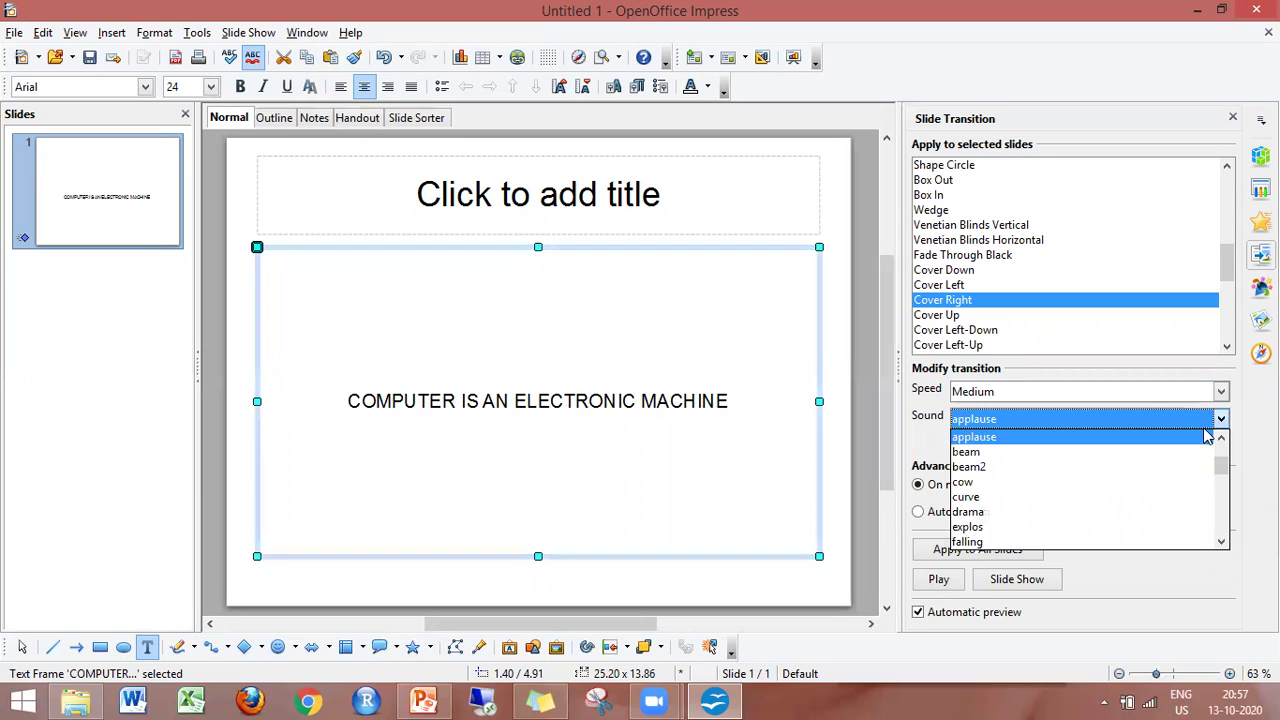
pyautogui.click(1222, 420)
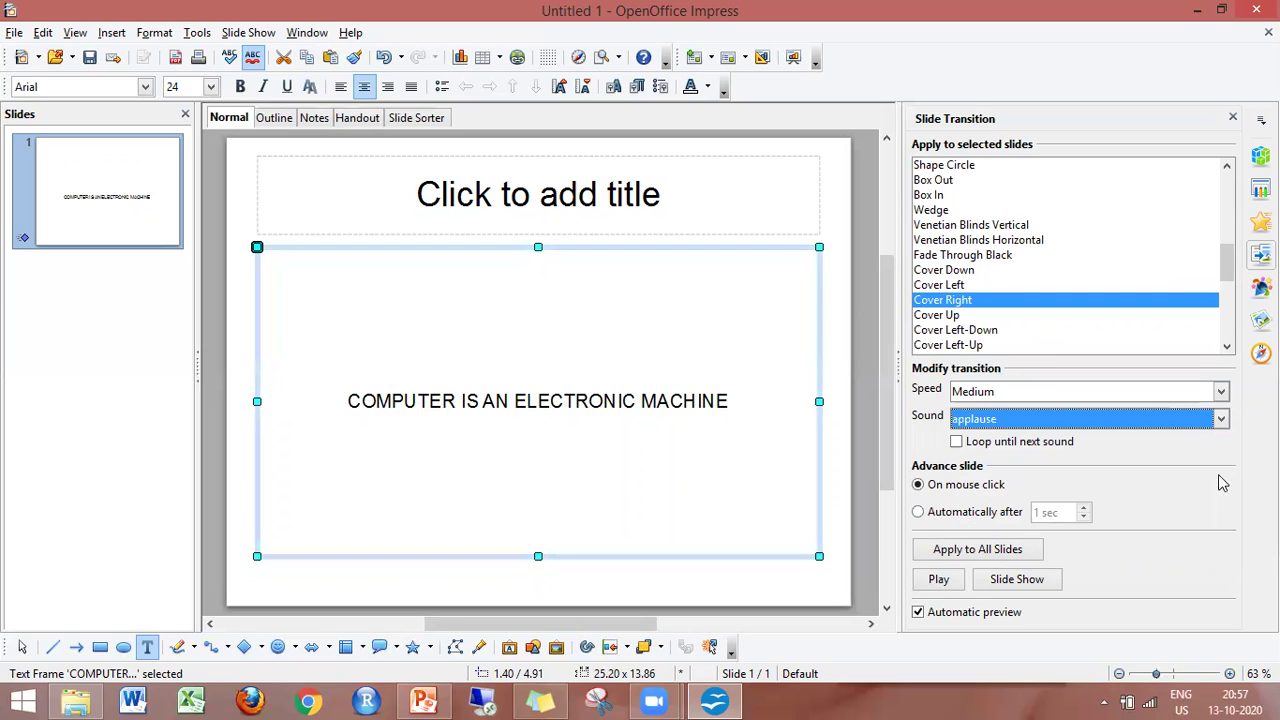
pyautogui.click(1222, 420)
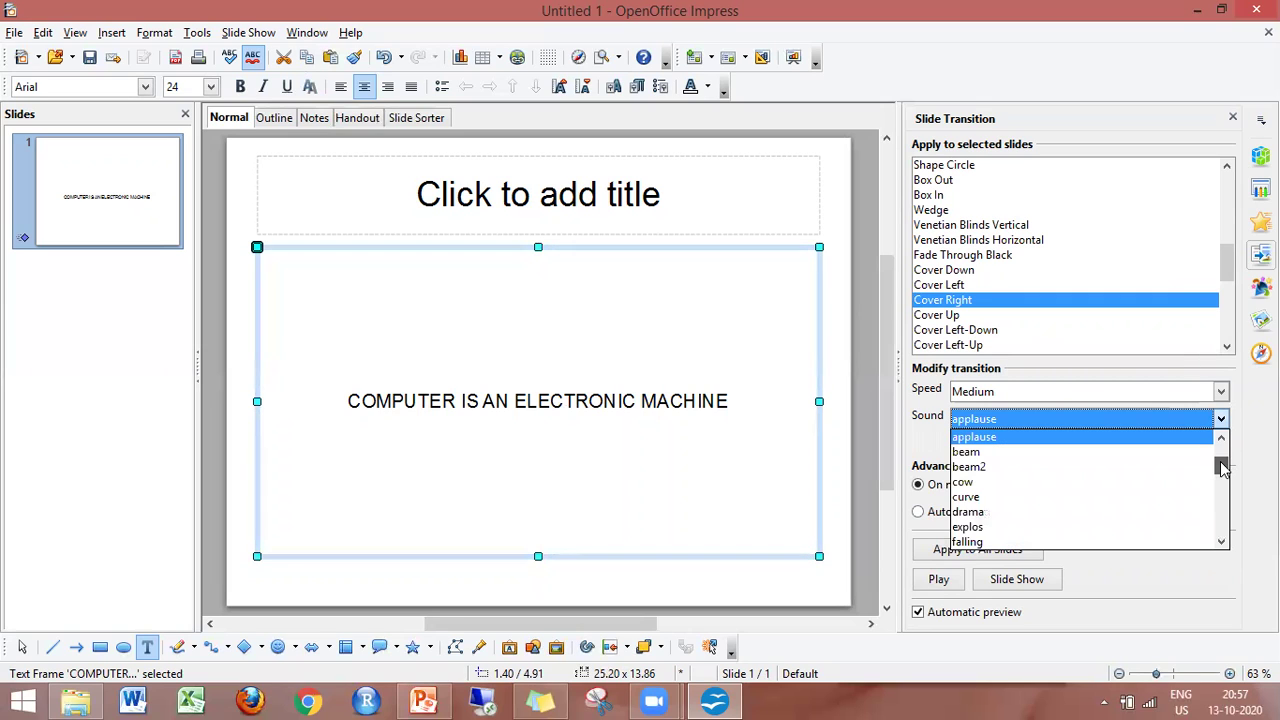
pyautogui.scroll(1, 1220, 458)
pyautogui.click(1117, 437)
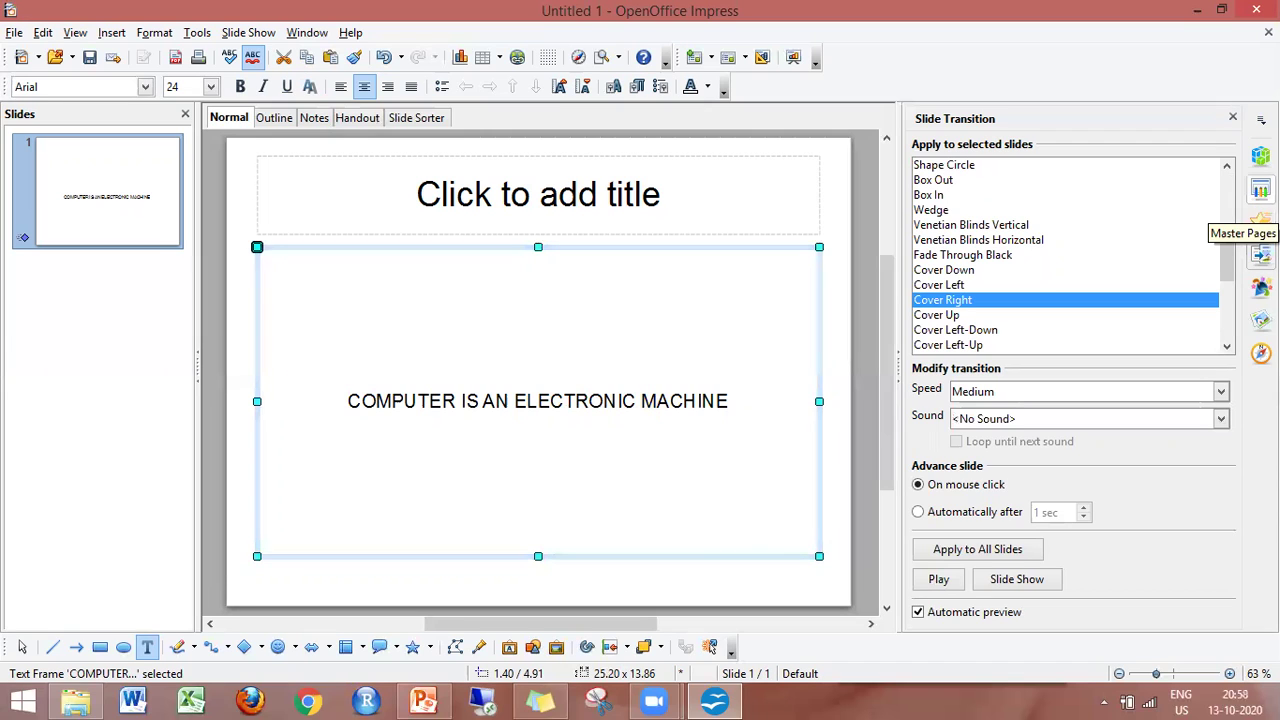
# Insert a table with 5 columns and 2 rows using the Table toolbar button
pyautogui.click(1260, 222)
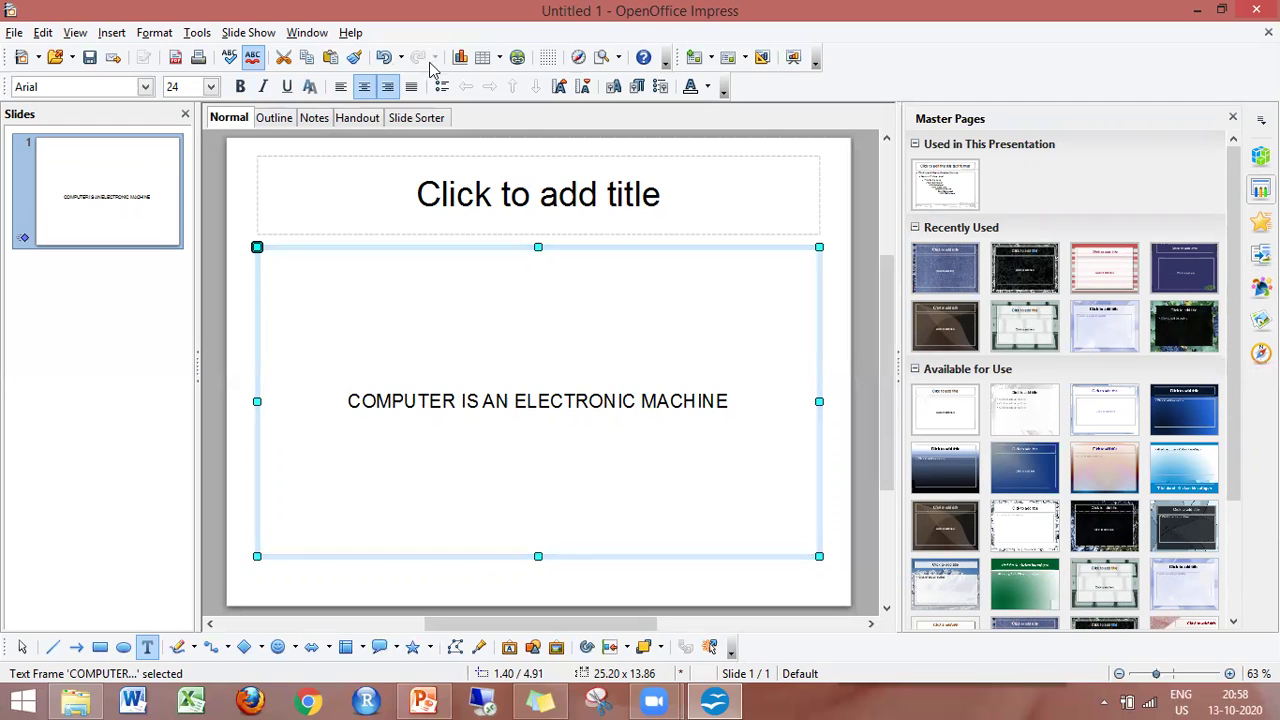
pyautogui.click(485, 62)
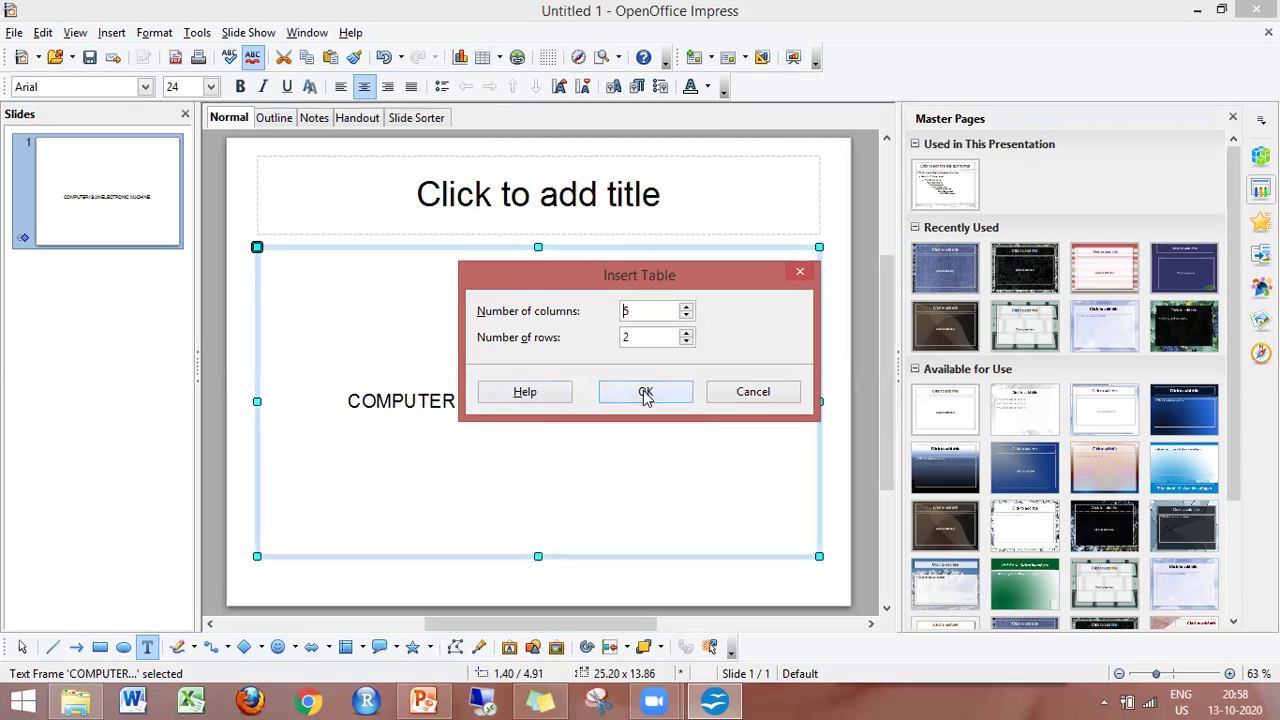
pyautogui.click(645, 394)
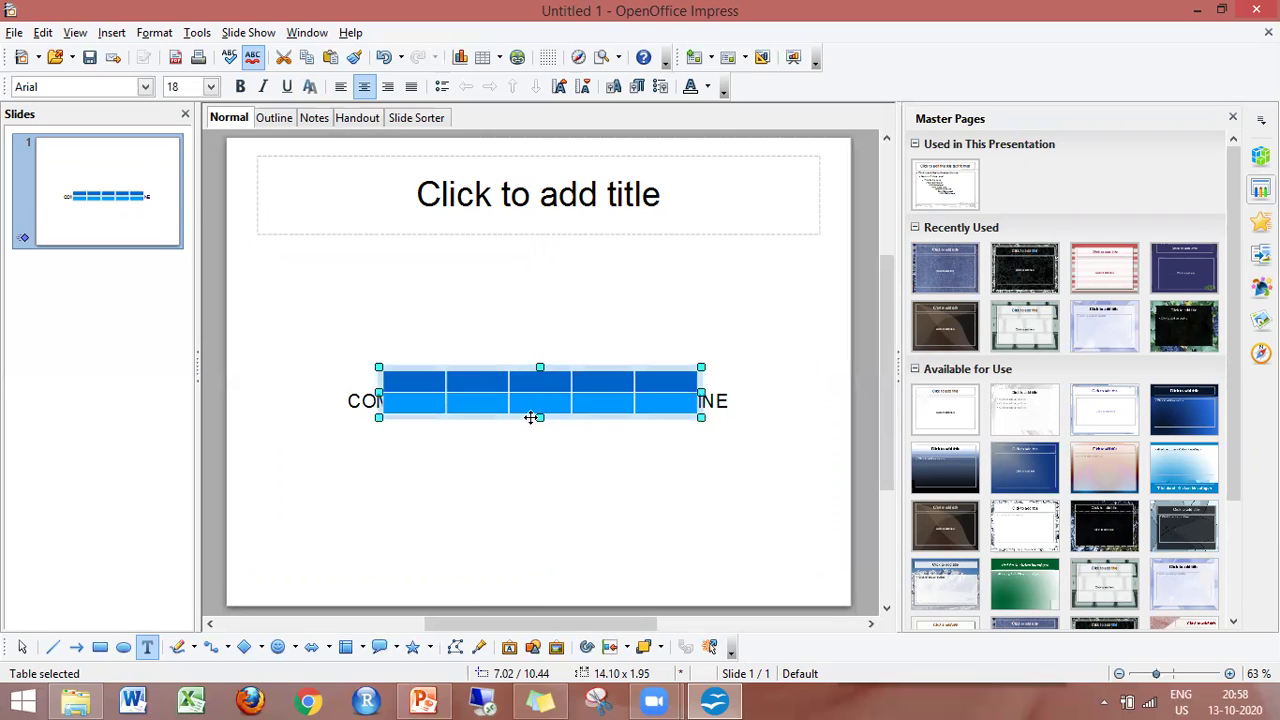
# Move the table below the text, make it taller, and drag the Table toolbar aside
pyautogui.moveTo(531, 417); pyautogui.dragTo(500, 507)
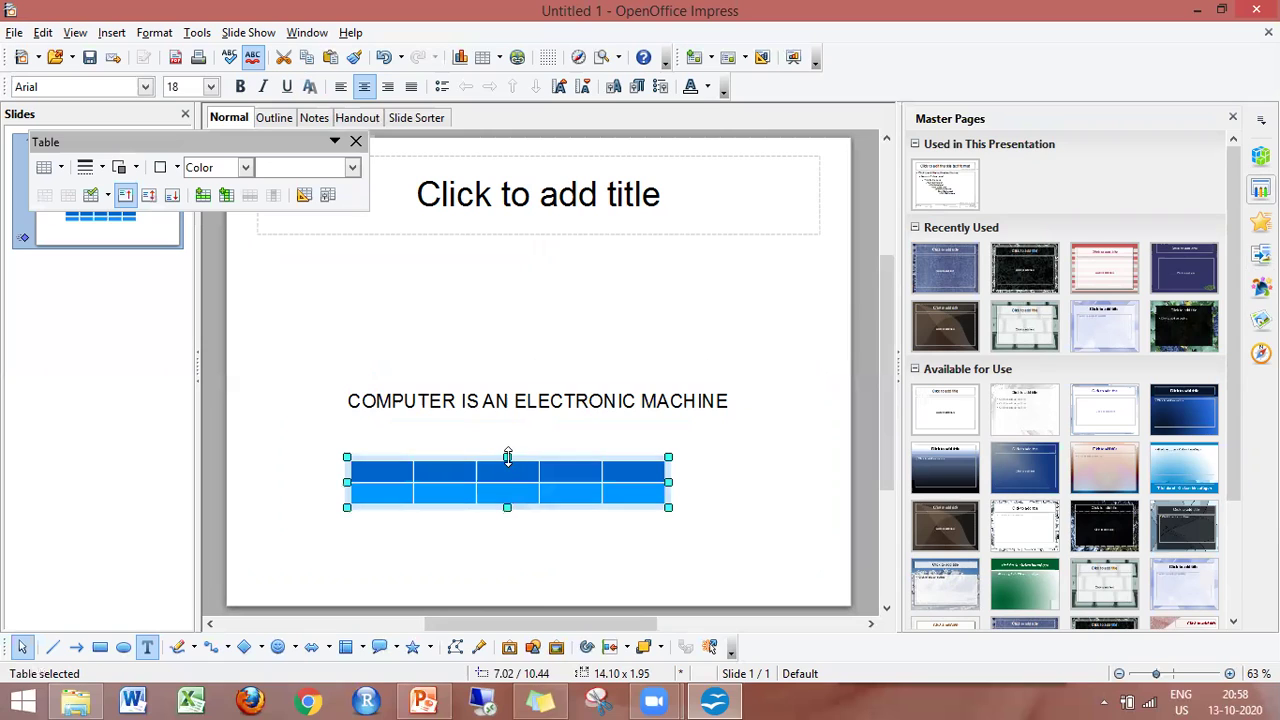
pyautogui.moveTo(508, 457); pyautogui.dragTo(512, 392)
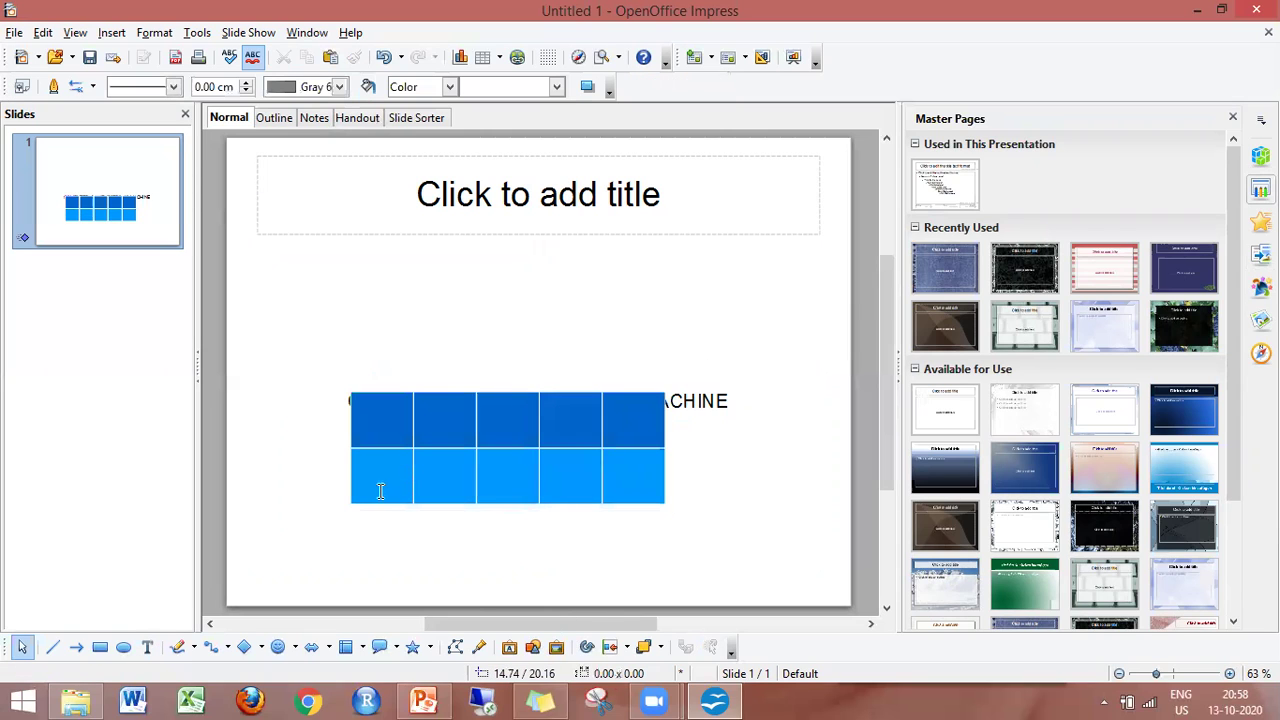
pyautogui.click(386, 410)
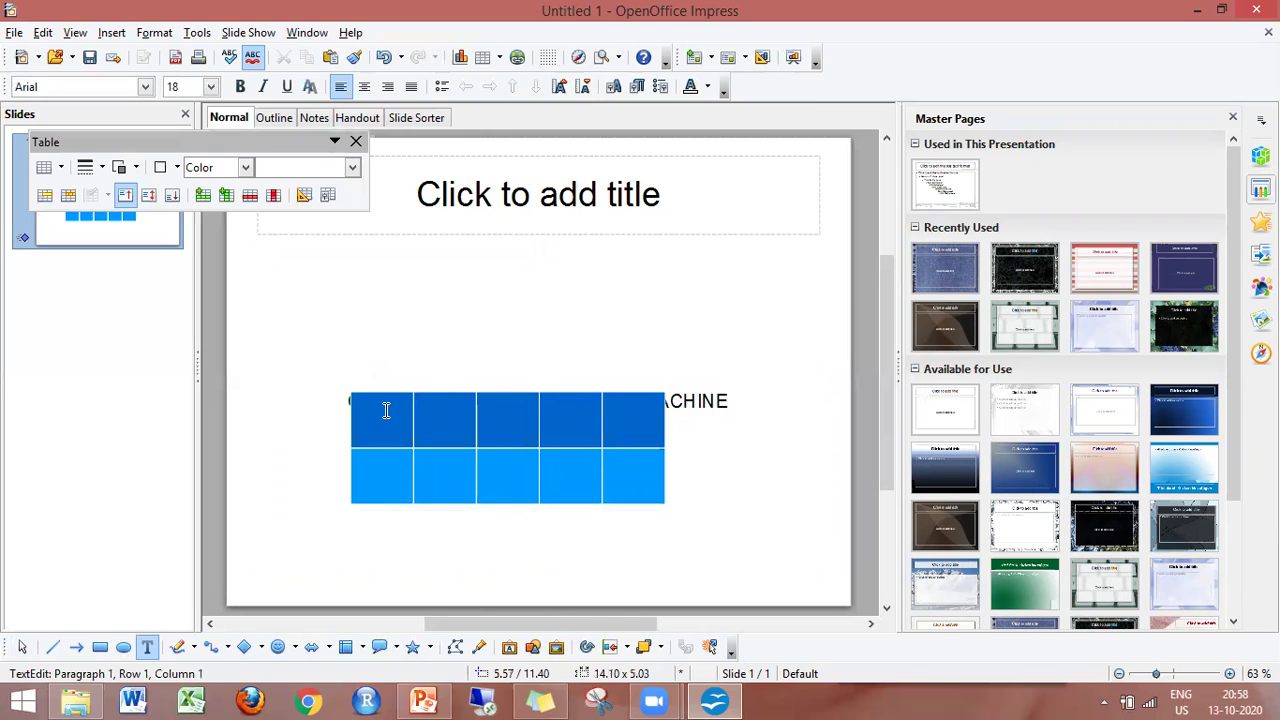
pyautogui.moveTo(183, 147); pyautogui.dragTo(985, 252)
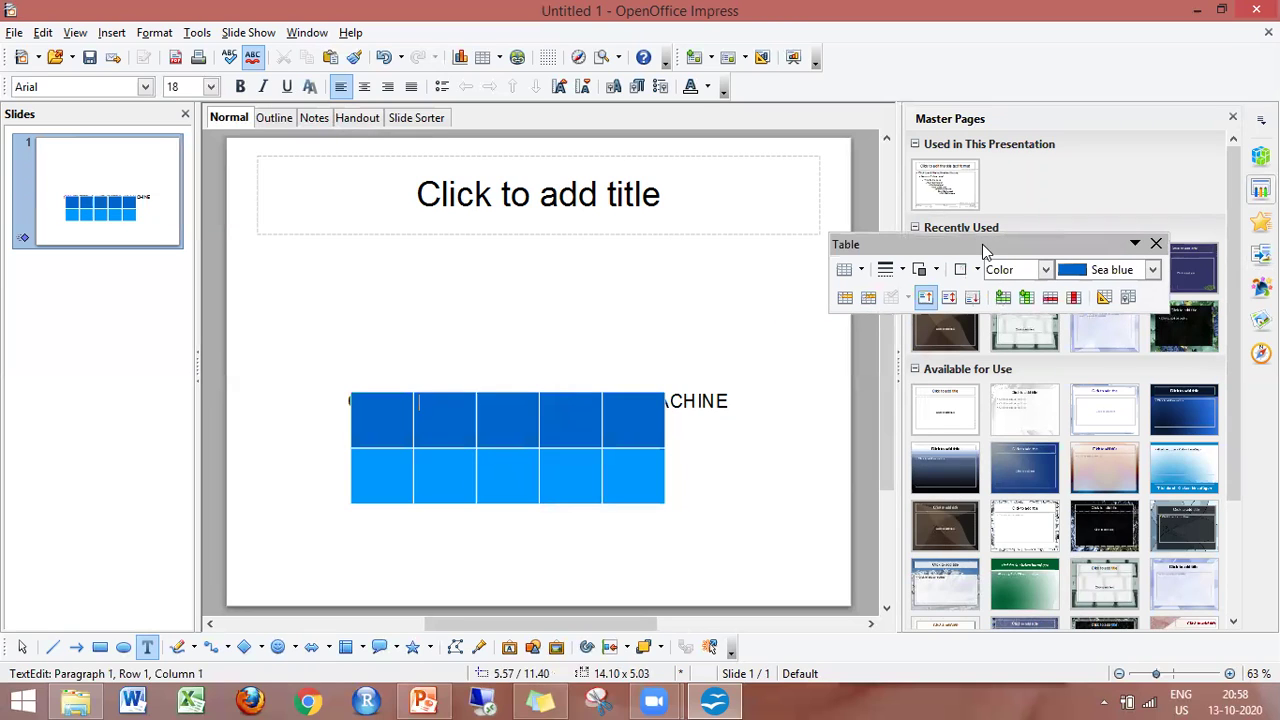
pyautogui.click(1135, 246)
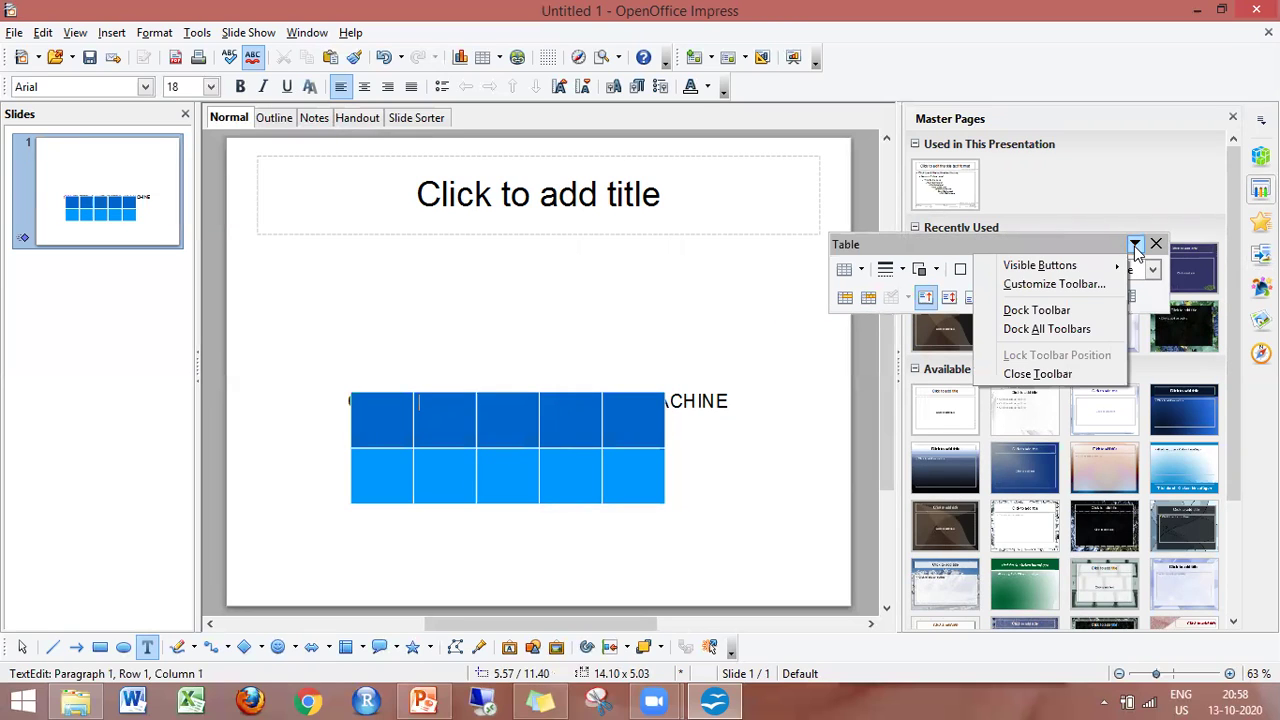
pyautogui.click(930, 250)
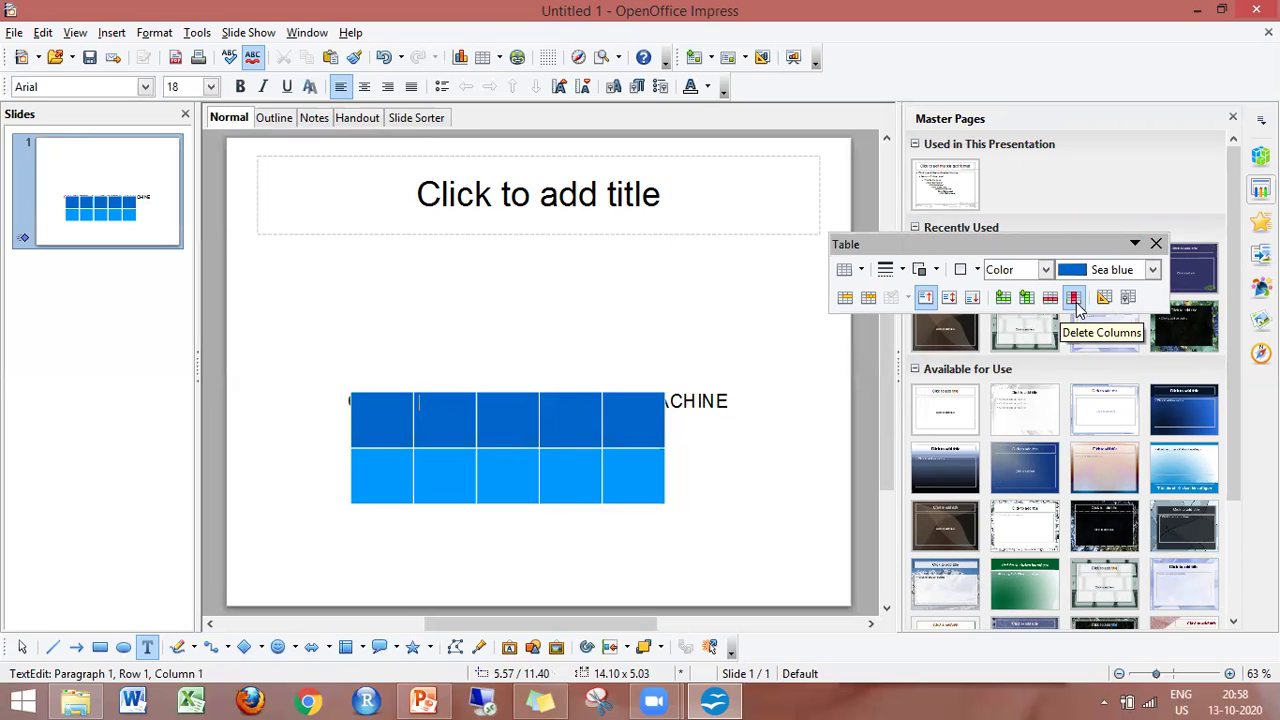
# Fill the second top cell Salmon and the lower-left cell Yellow green, then select the third and fourth top cells
pyautogui.click(1152, 270)
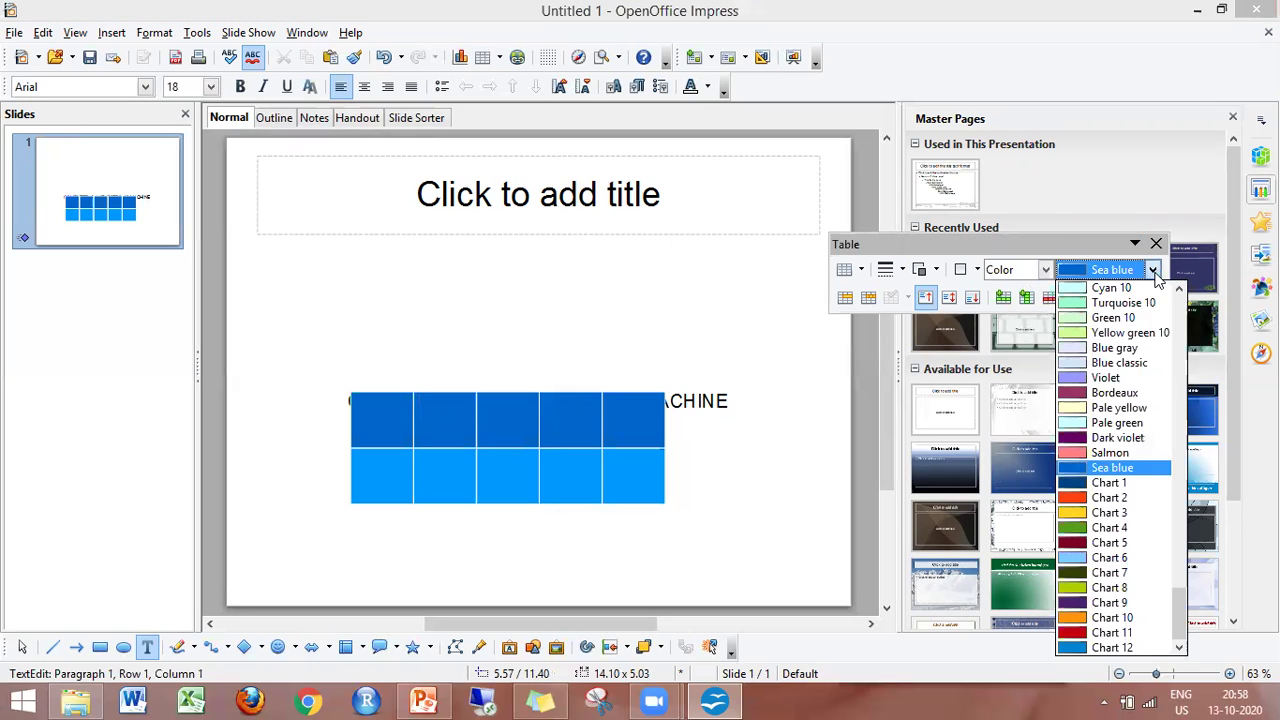
pyautogui.click(1108, 454)
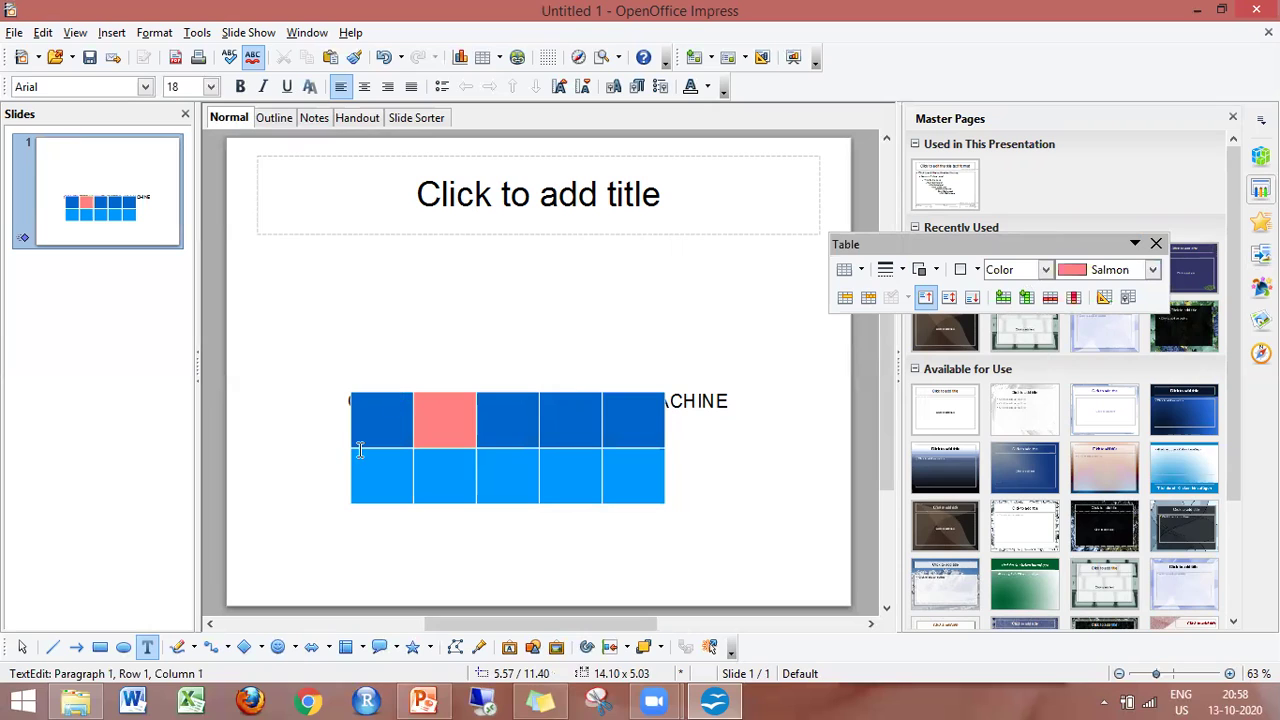
pyautogui.click(1152, 270)
pyautogui.click(1116, 324)
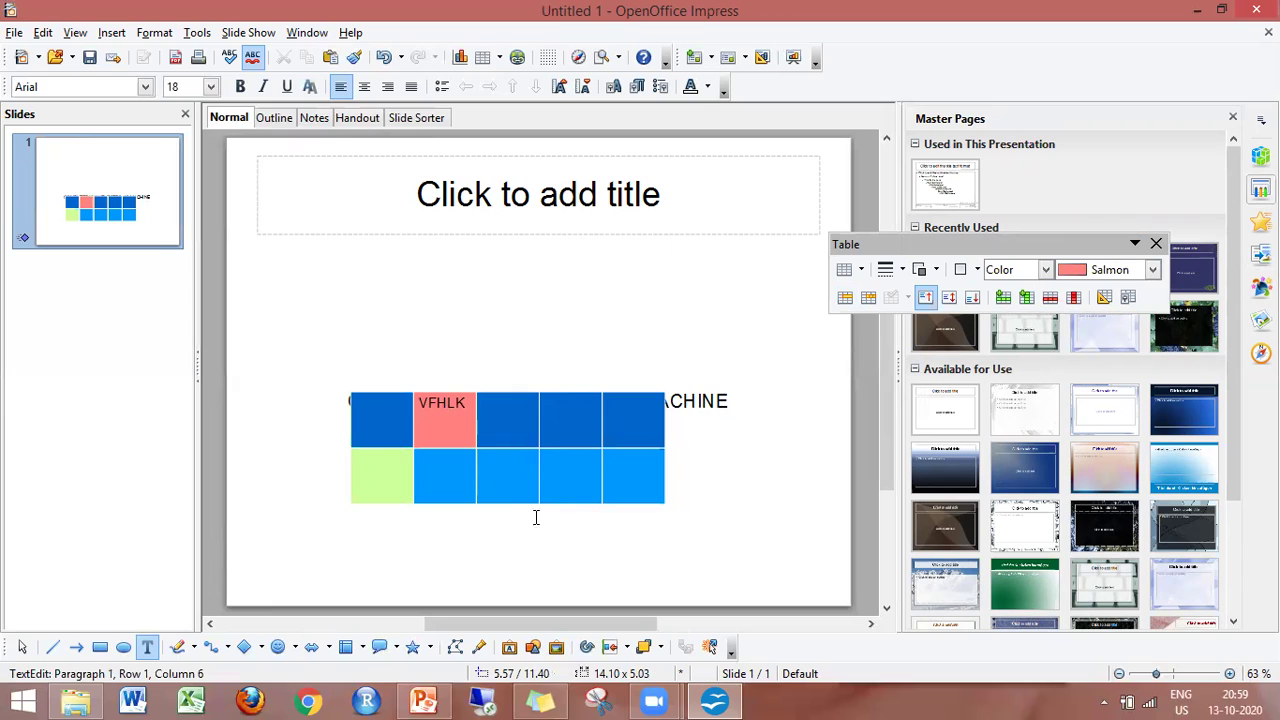
pyautogui.moveTo(530, 424); pyautogui.dragTo(569, 417)
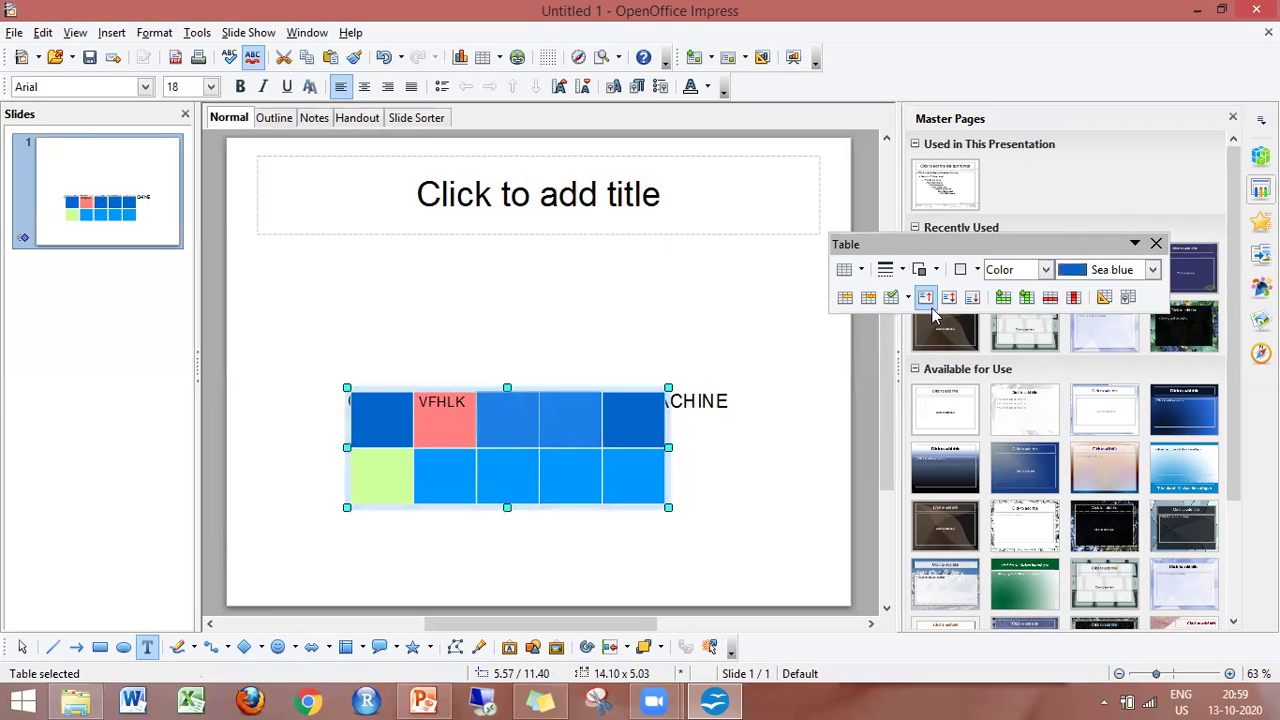
# Split the selected middle top cells horizontally into two rows and nudge a column border
pyautogui.click(870, 298)
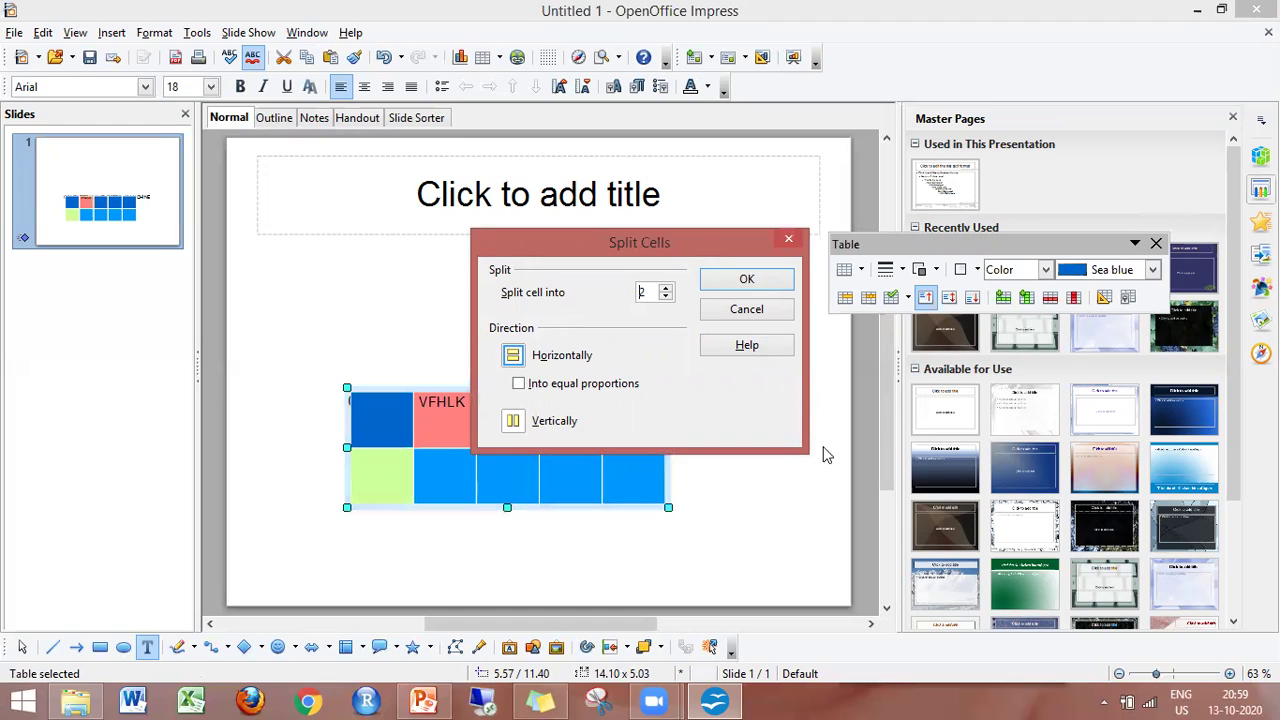
pyautogui.click(768, 279)
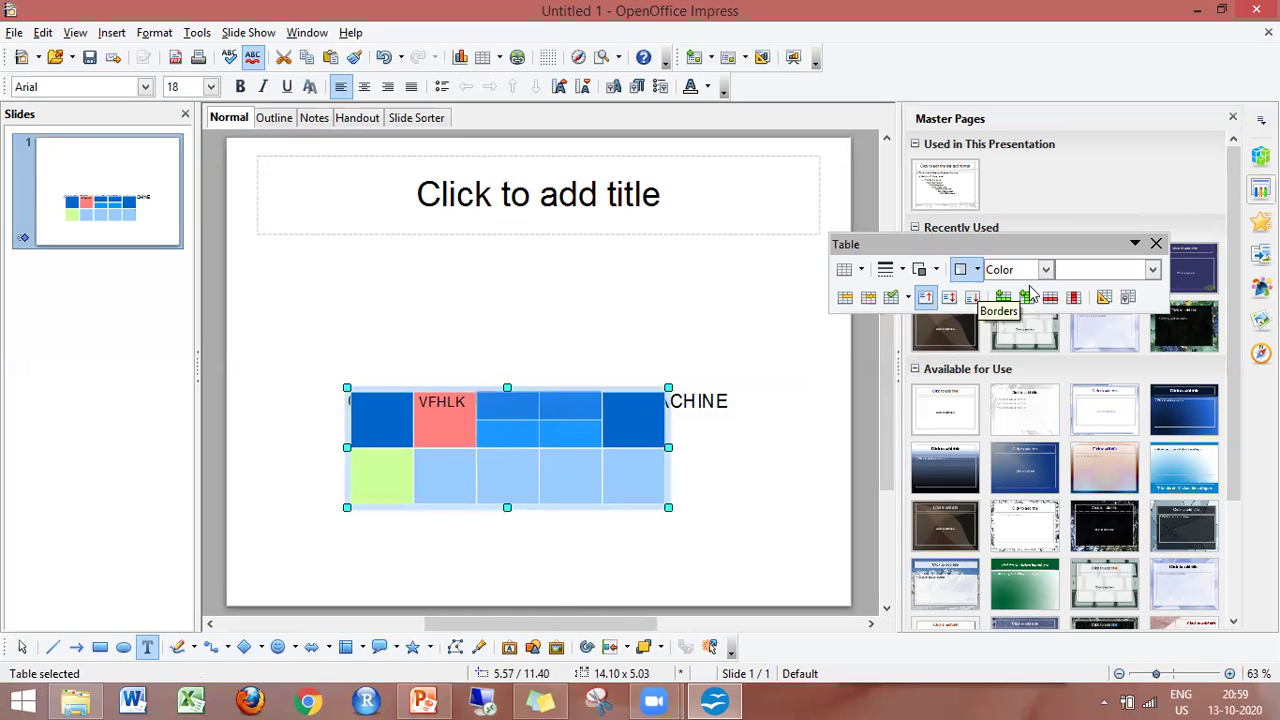
pyautogui.moveTo(580, 479); pyautogui.dragTo(580, 476)
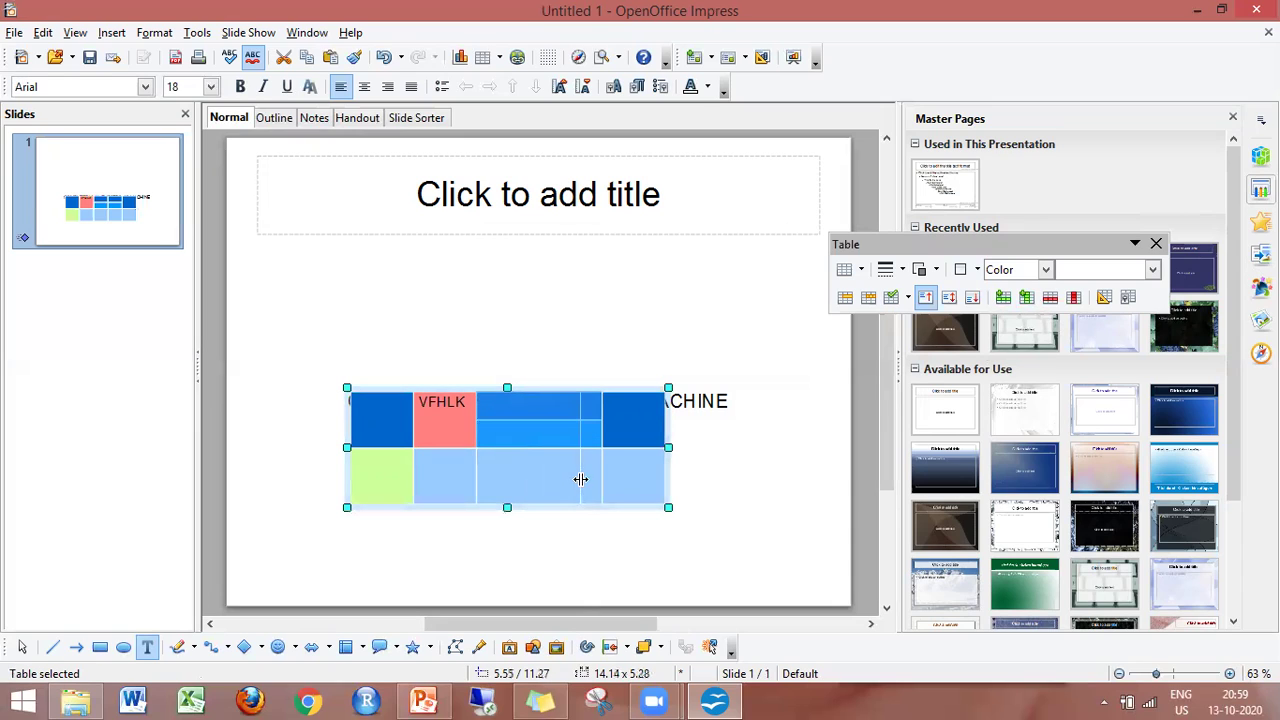
# Merge two second-row cells into one and insert a second 5-column, 2-row table
pyautogui.click(466, 482)
pyautogui.moveTo(466, 482); pyautogui.dragTo(536, 493)
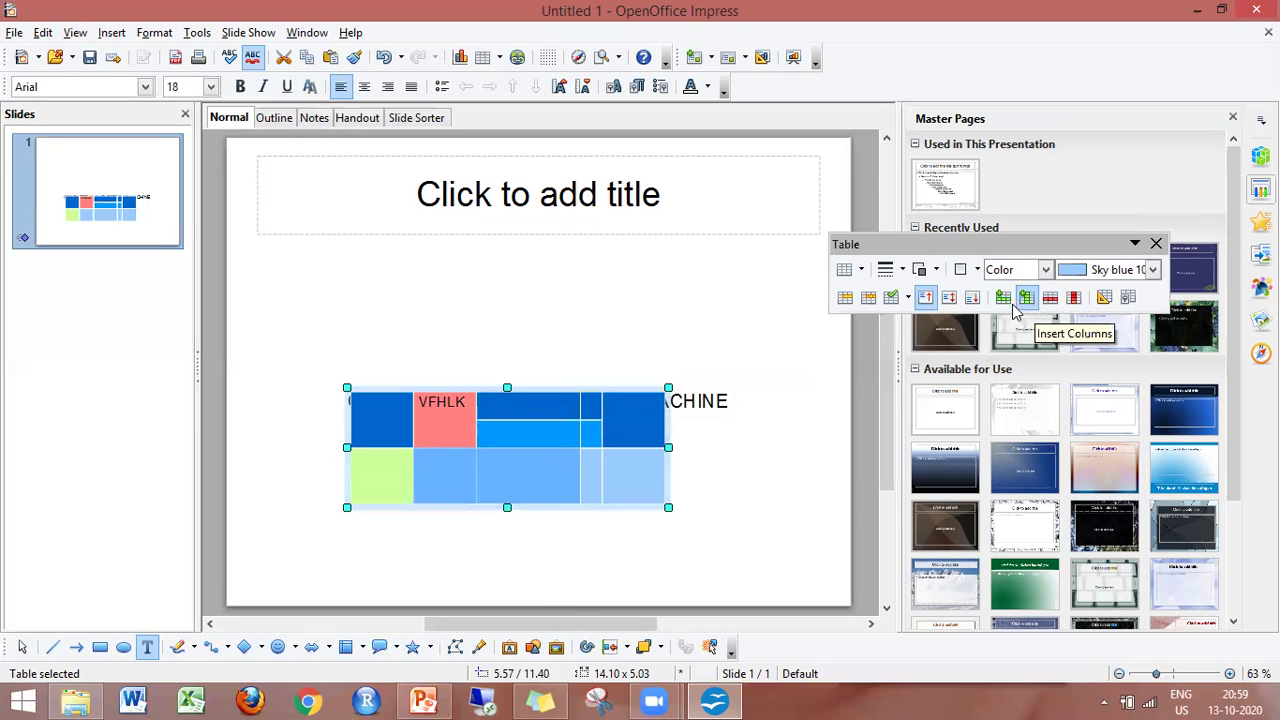
pyautogui.click(847, 306)
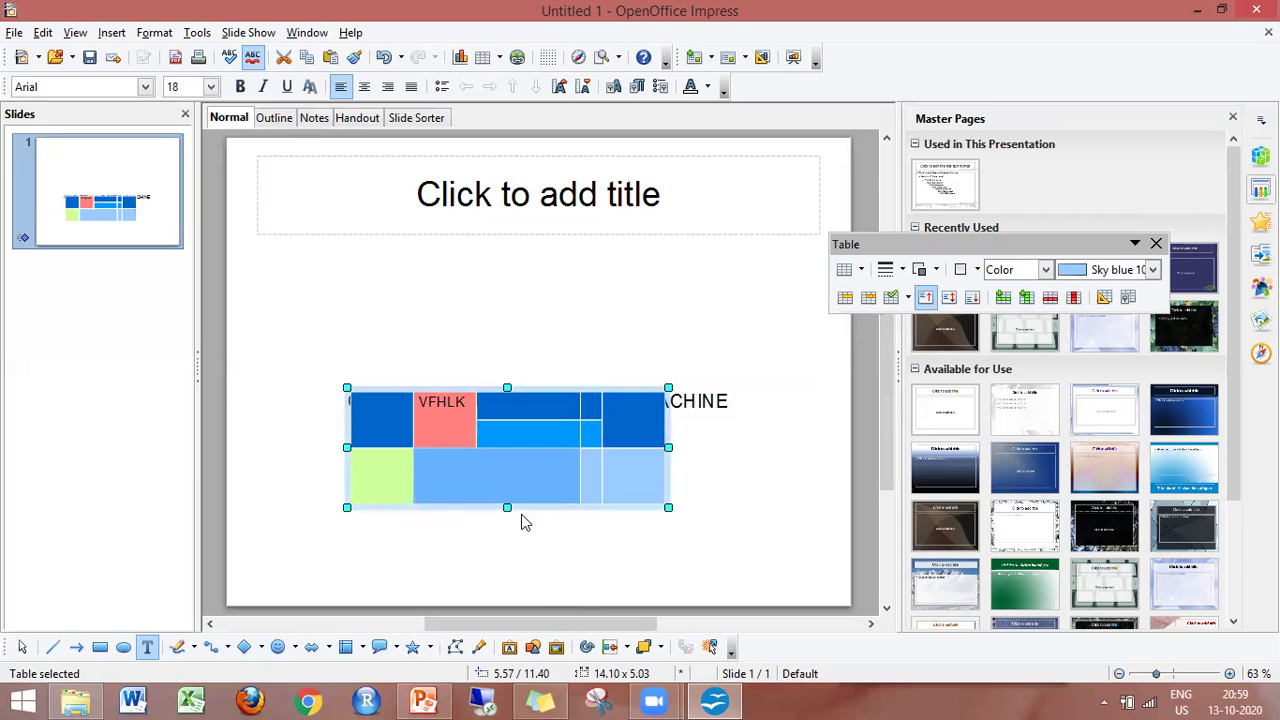
pyautogui.click(844, 274)
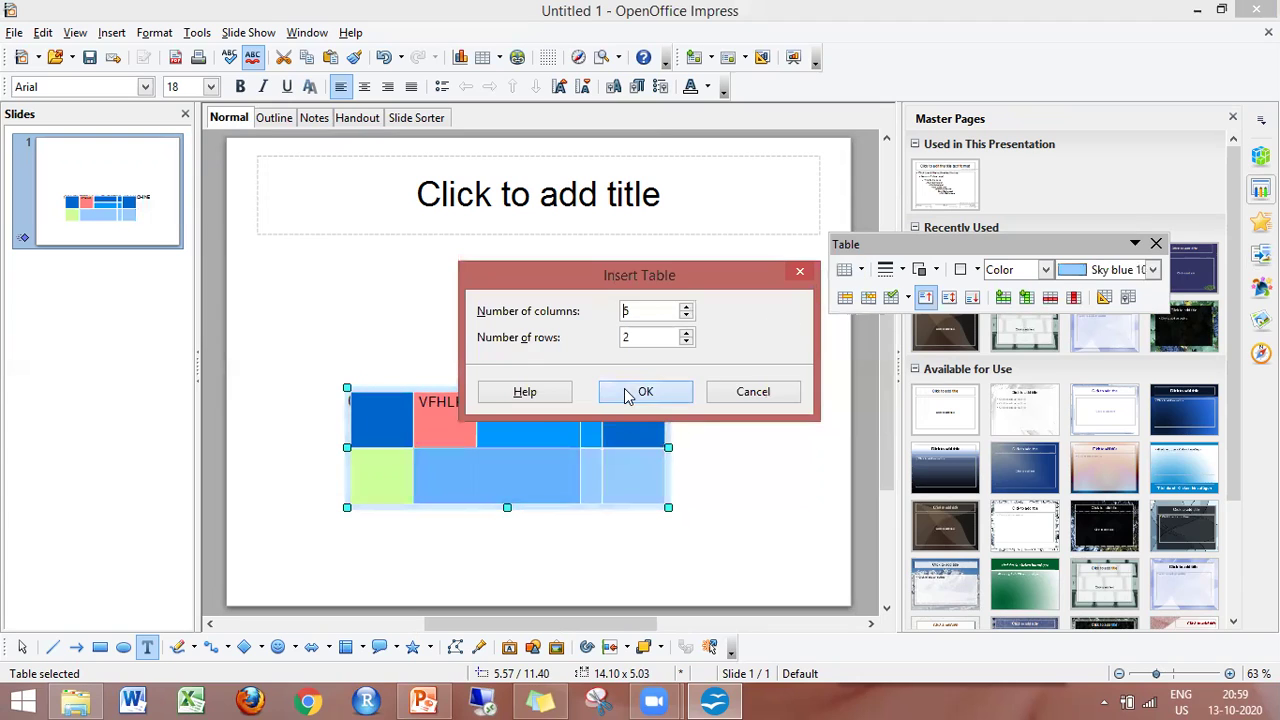
pyautogui.click(628, 395)
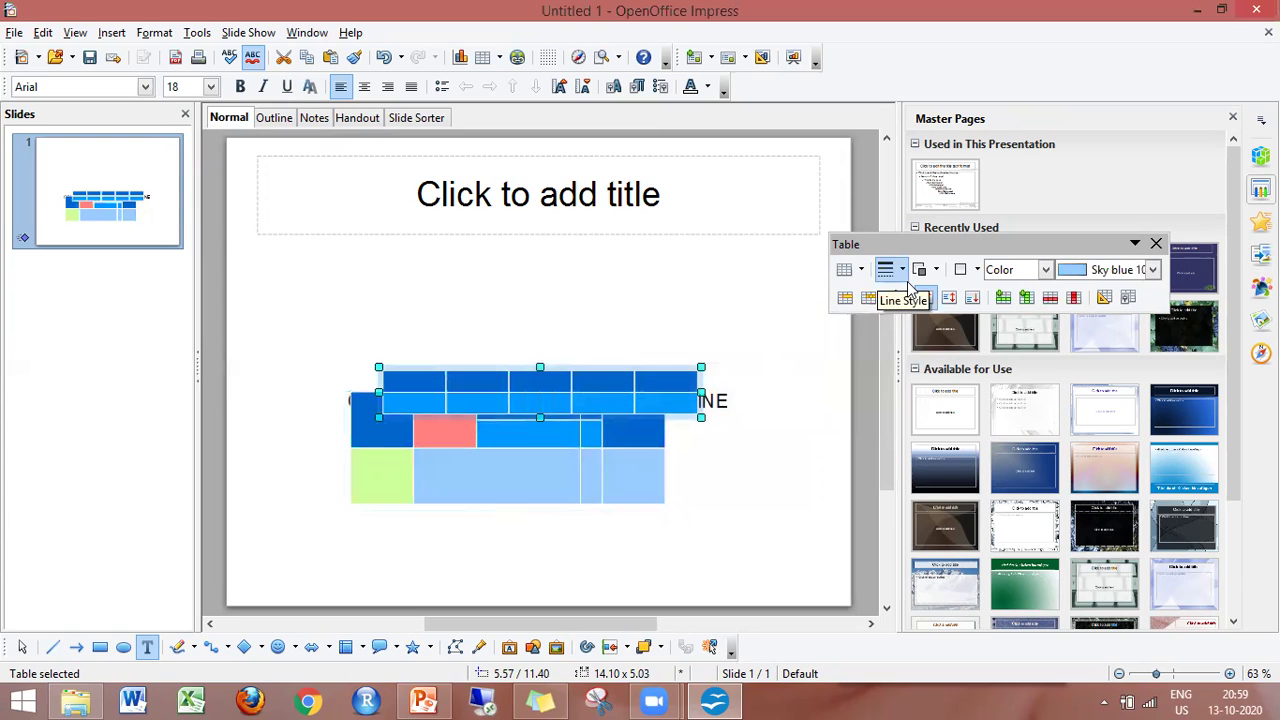